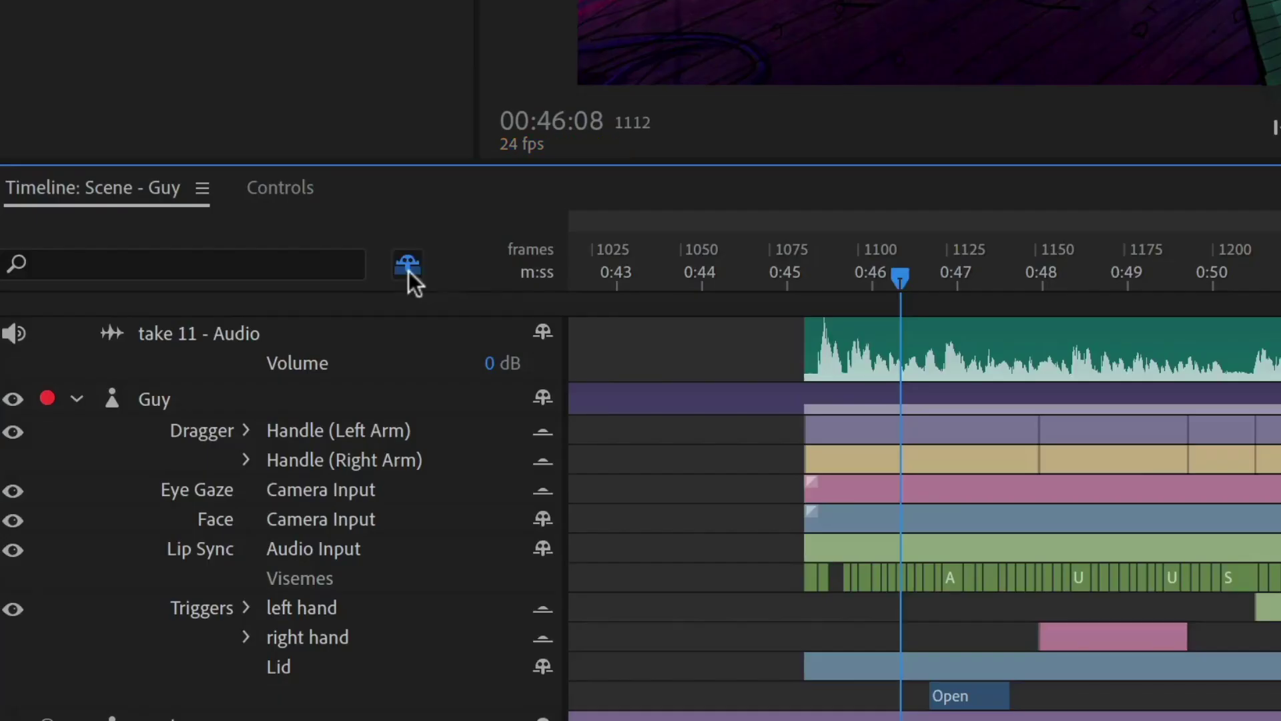
# Filter to armed tracks, pick the Left Wrist pin's target puppet, and compute Heller's head movement from speech.
pyautogui.click(407, 270)
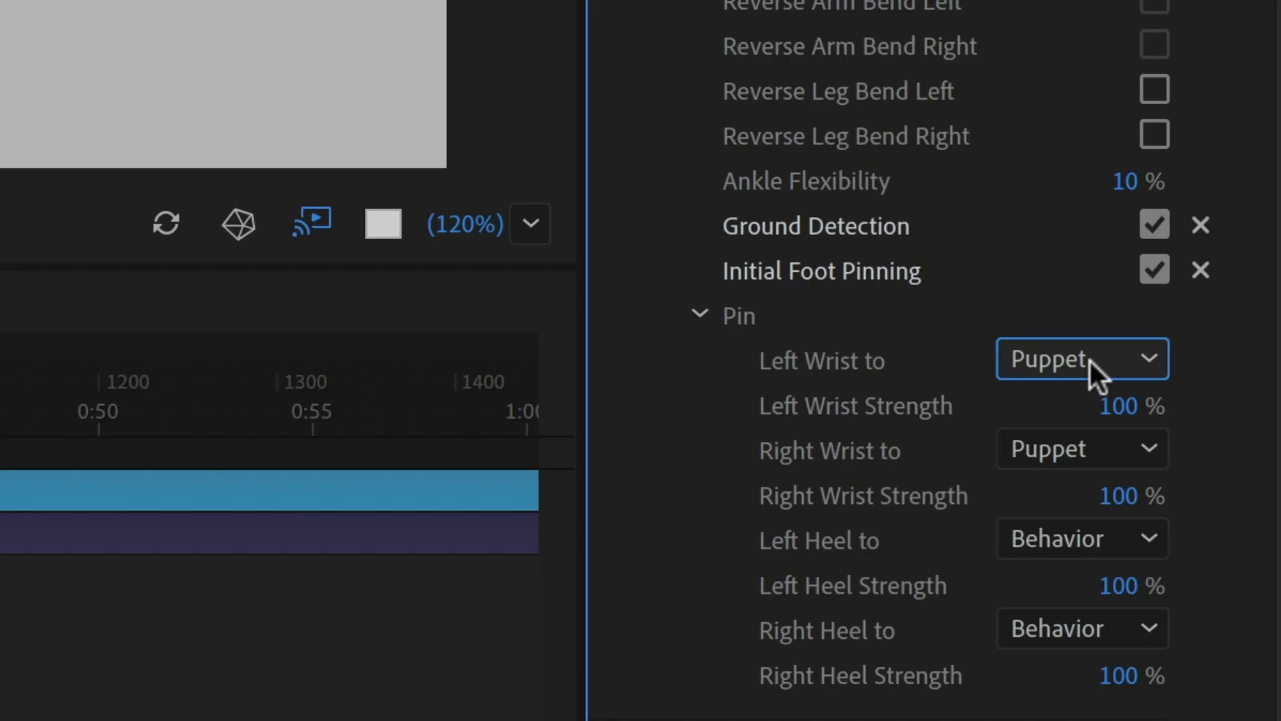
pyautogui.click(1091, 362)
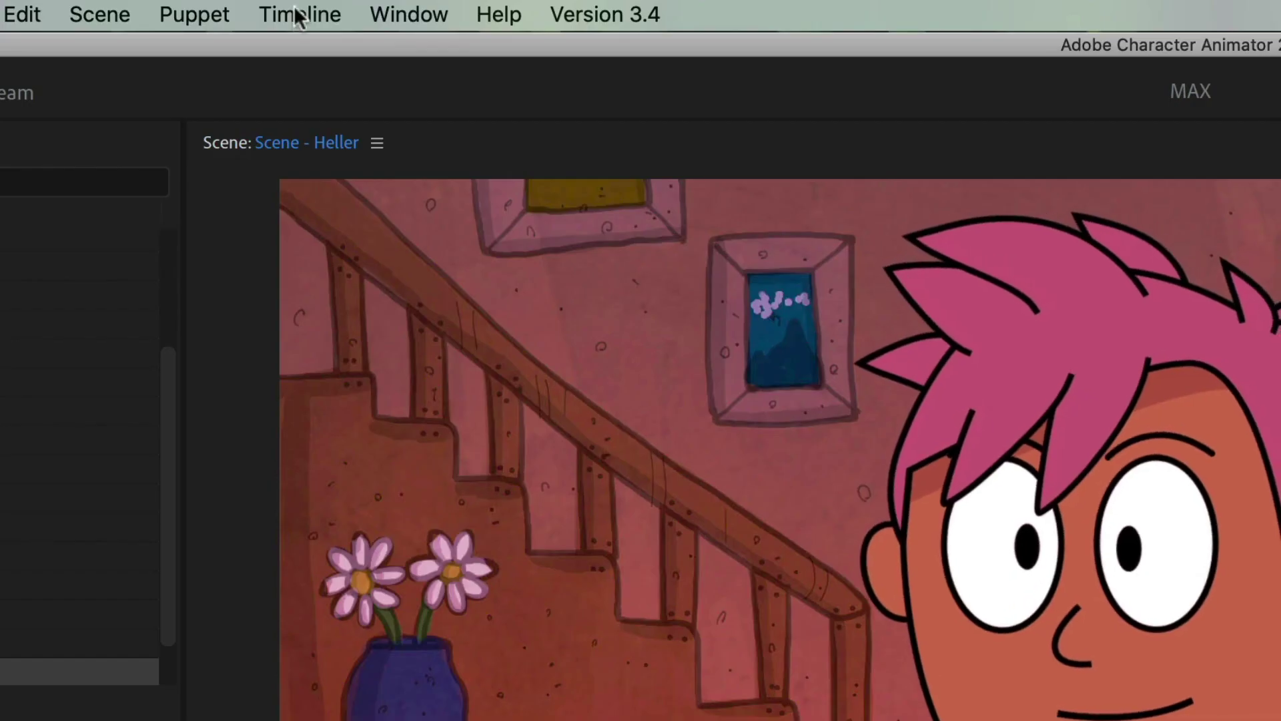
pyautogui.click(300, 14)
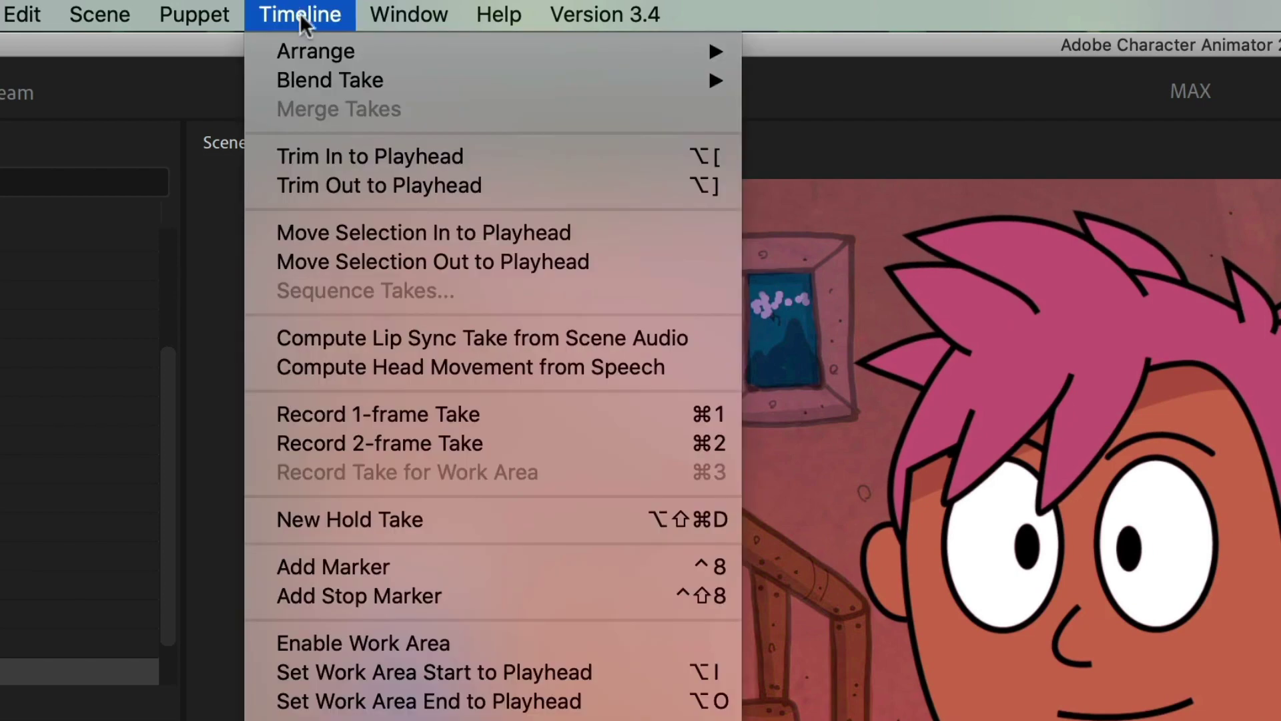
pyautogui.click(696, 366)
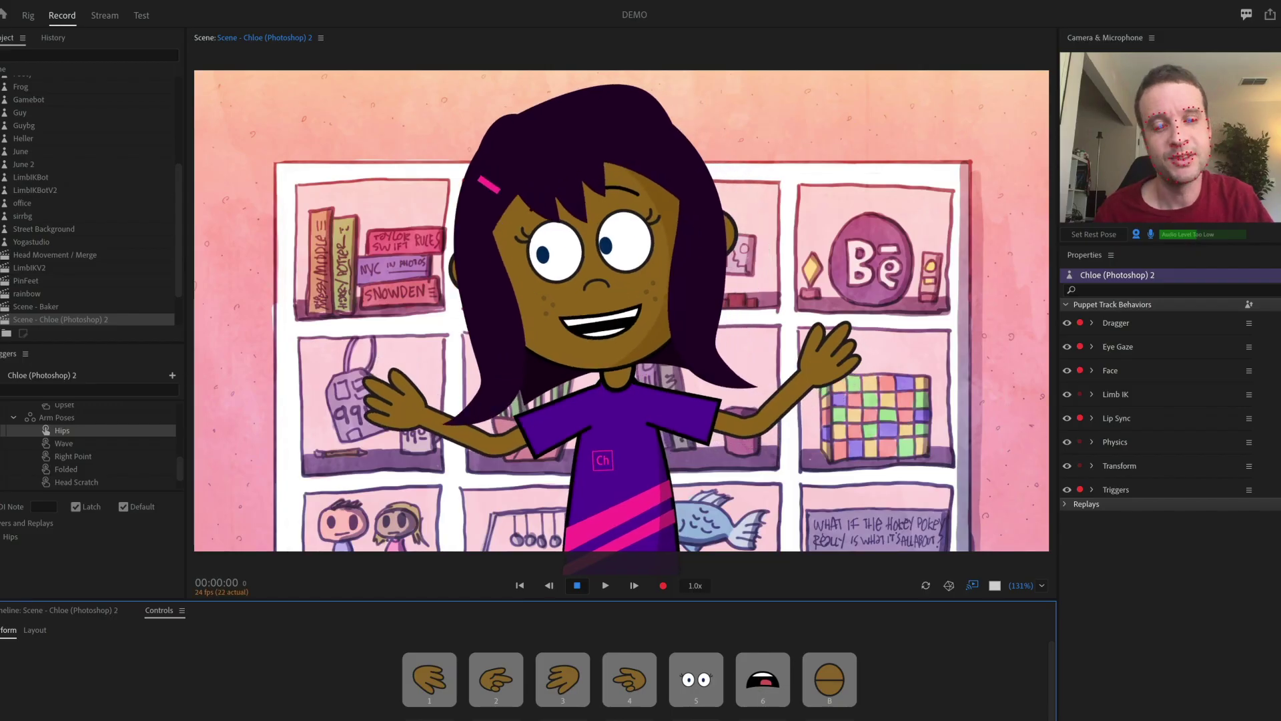
# Switch Chloe to the Head Scratch pose, then arms-crossed, and scrub the playhead to about 0:59.
pyautogui.press('4')
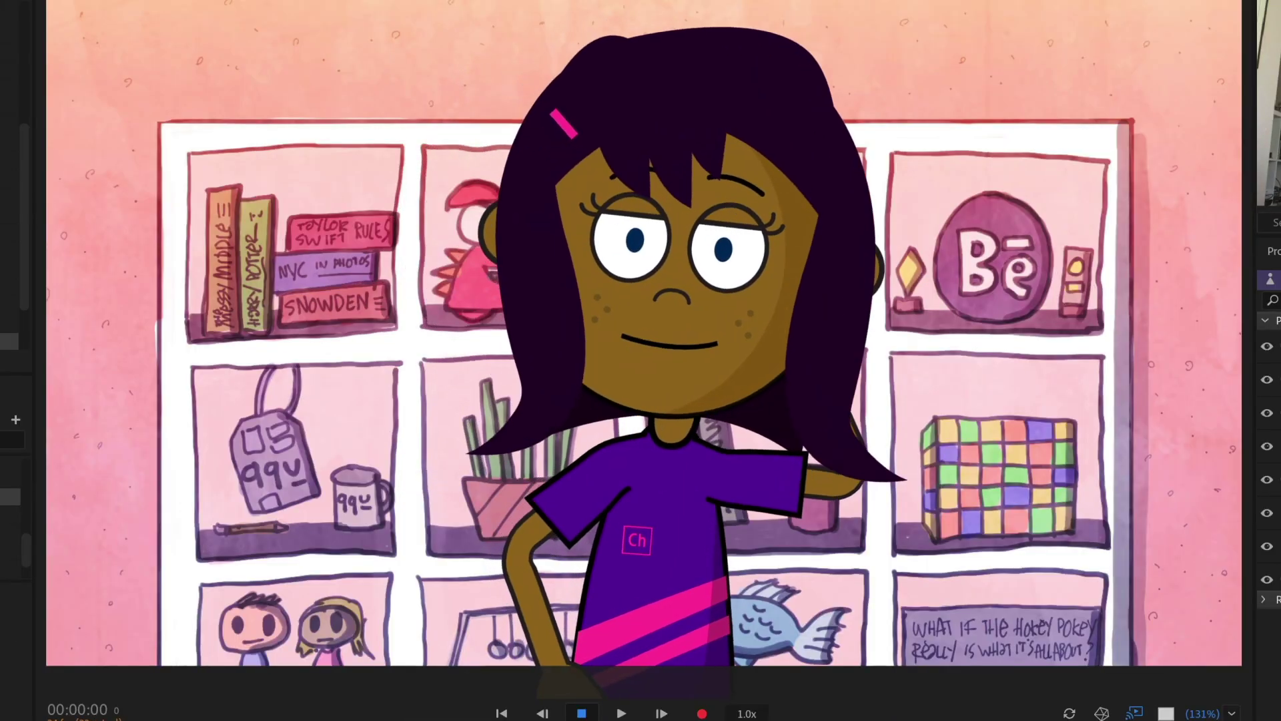
pyautogui.press('5')
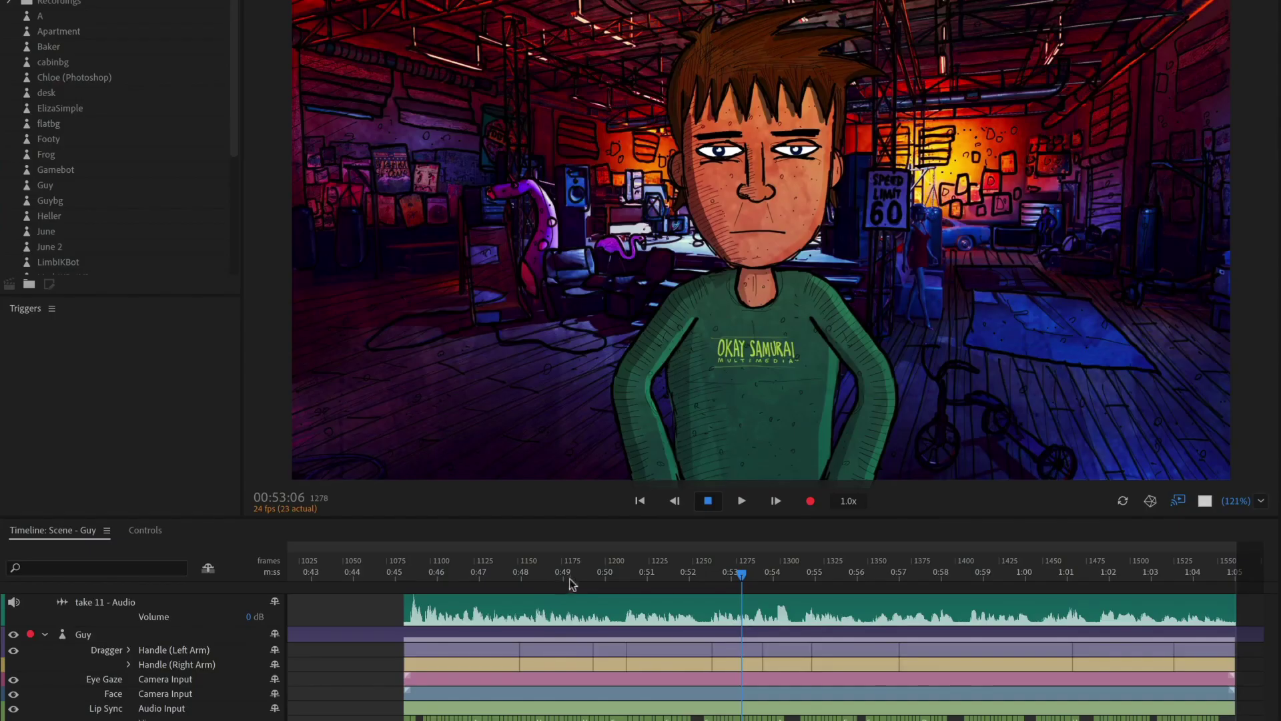
pyautogui.moveTo(571, 584); pyautogui.dragTo(457, 583)
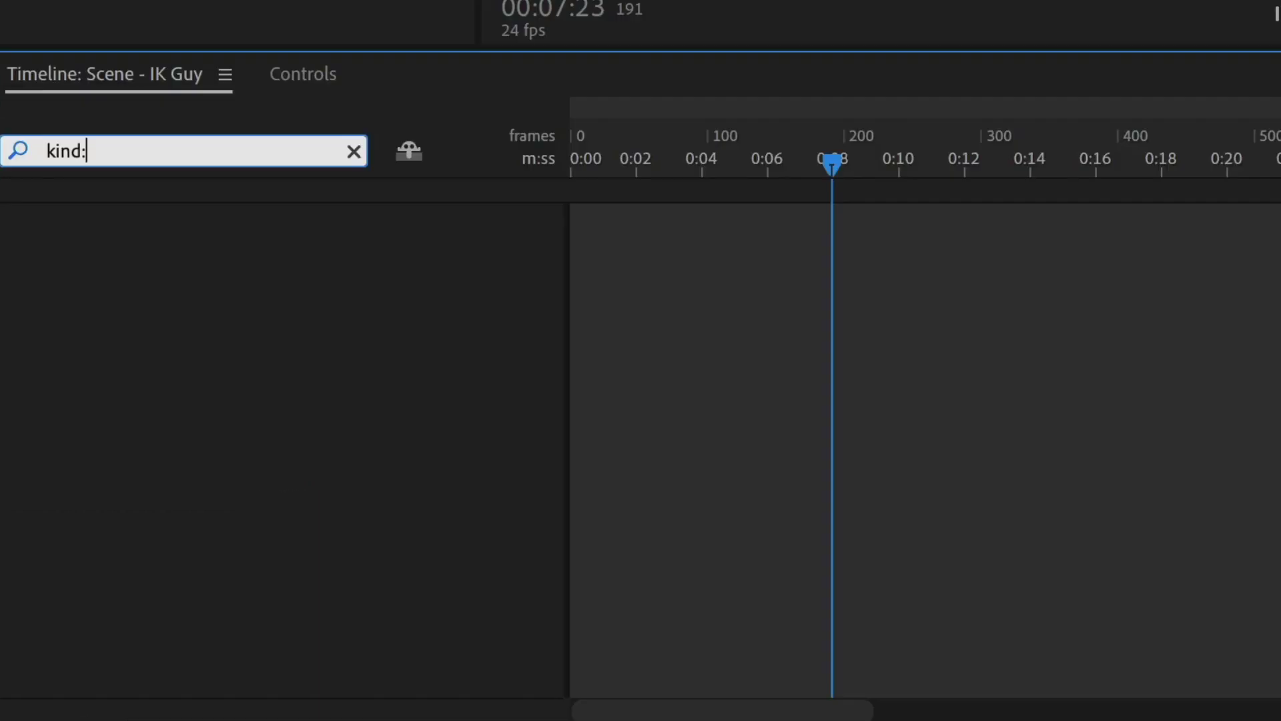
pyautogui.write('k')
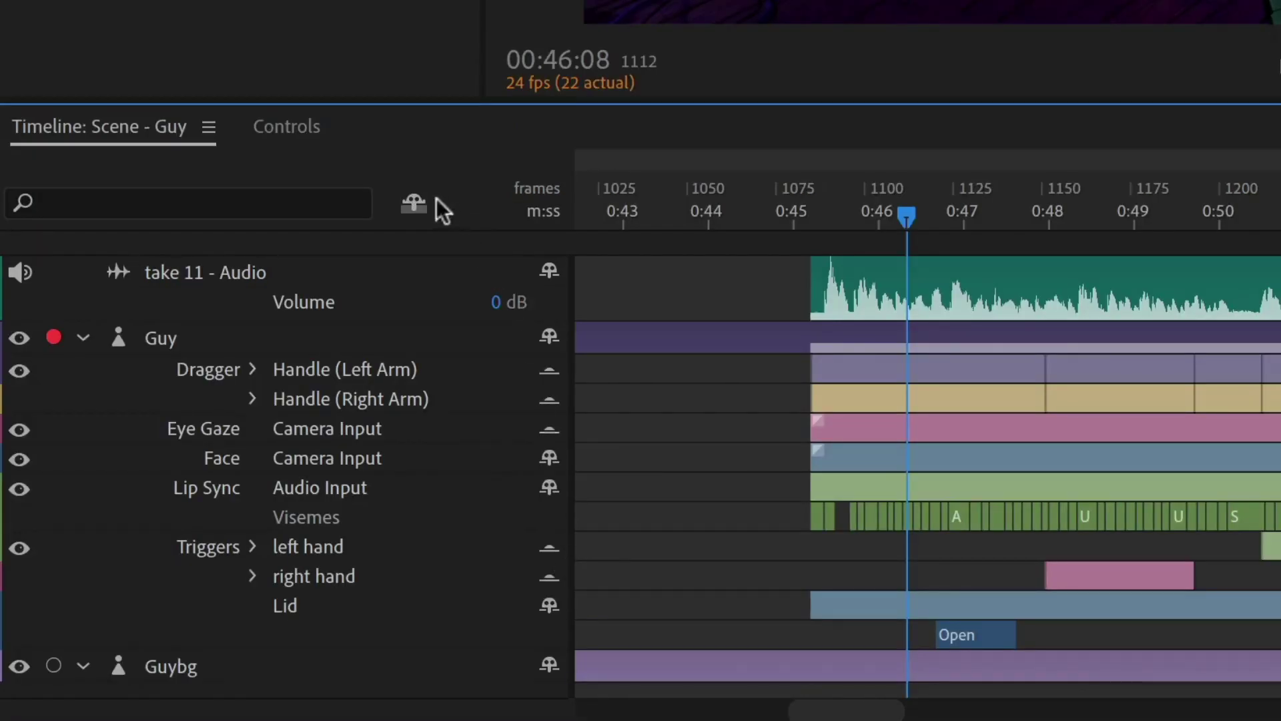
# Toggle the armed-tracks filter on and off, then merge the selected Lid takes into one.
pyautogui.click(415, 208)
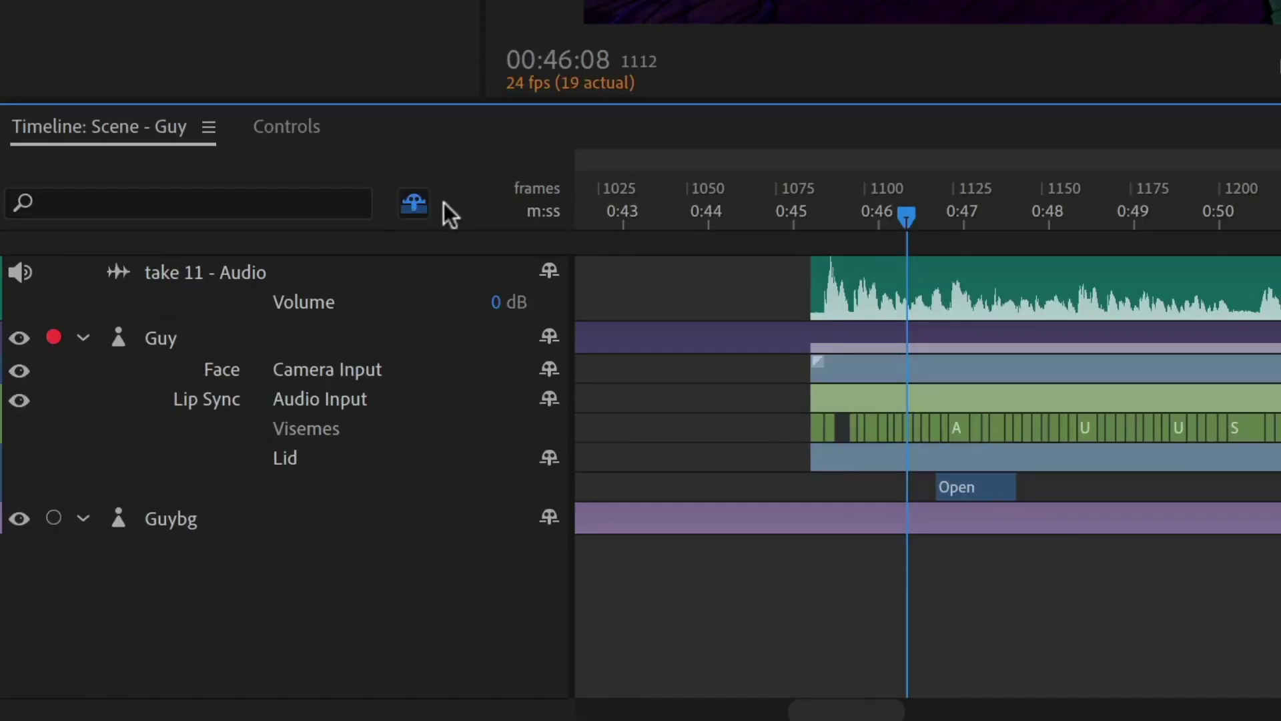
pyautogui.click(419, 207)
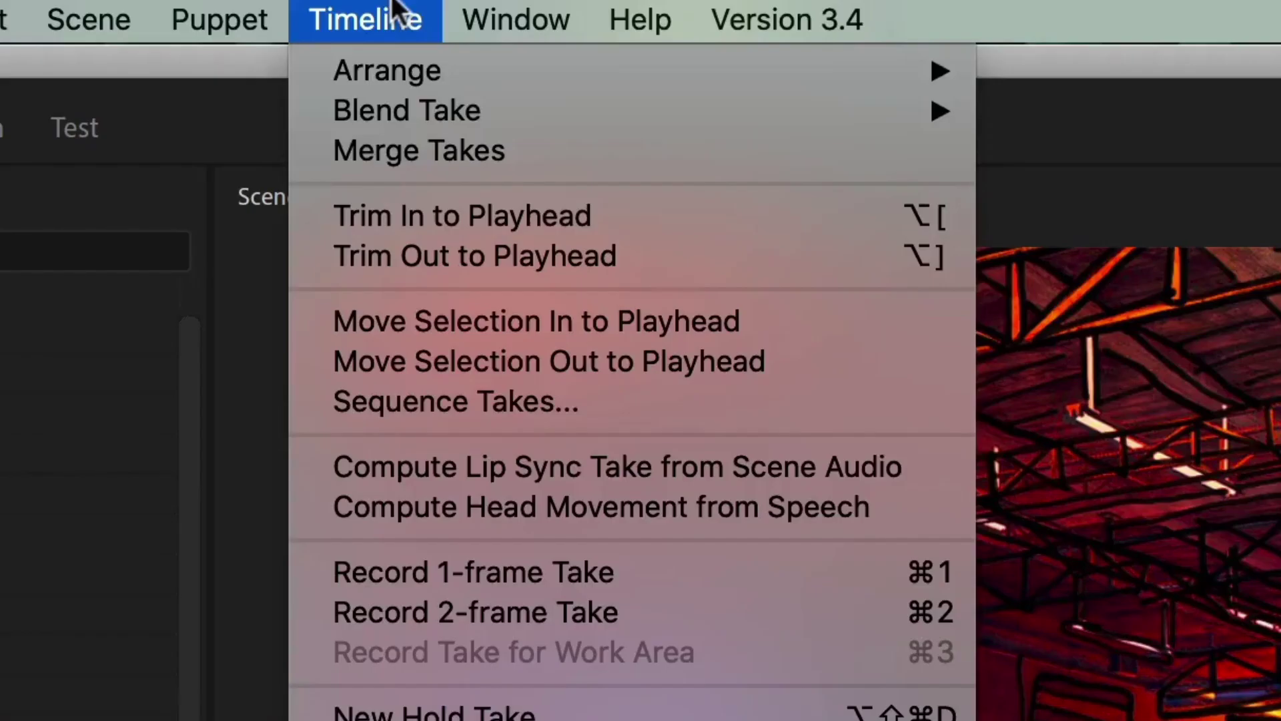
pyautogui.click(550, 160)
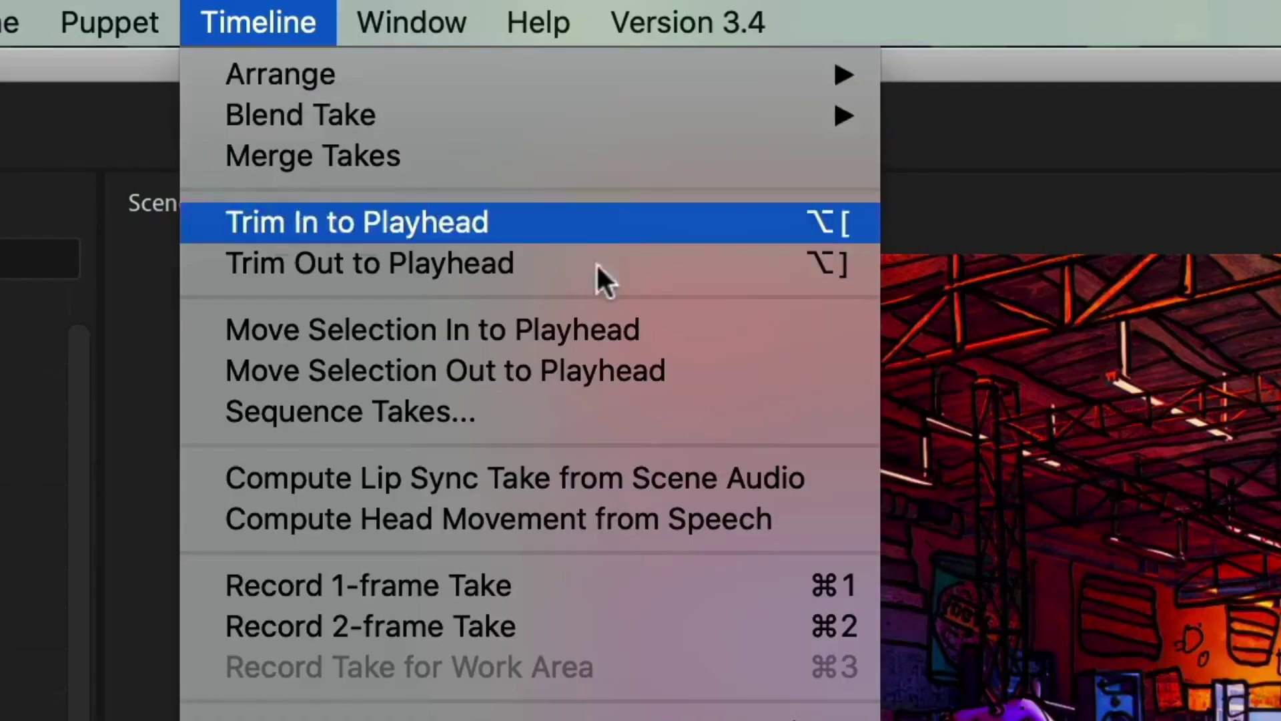
# Sequence the selected hands takes with a 3-frame overlap.
pyautogui.click(681, 422)
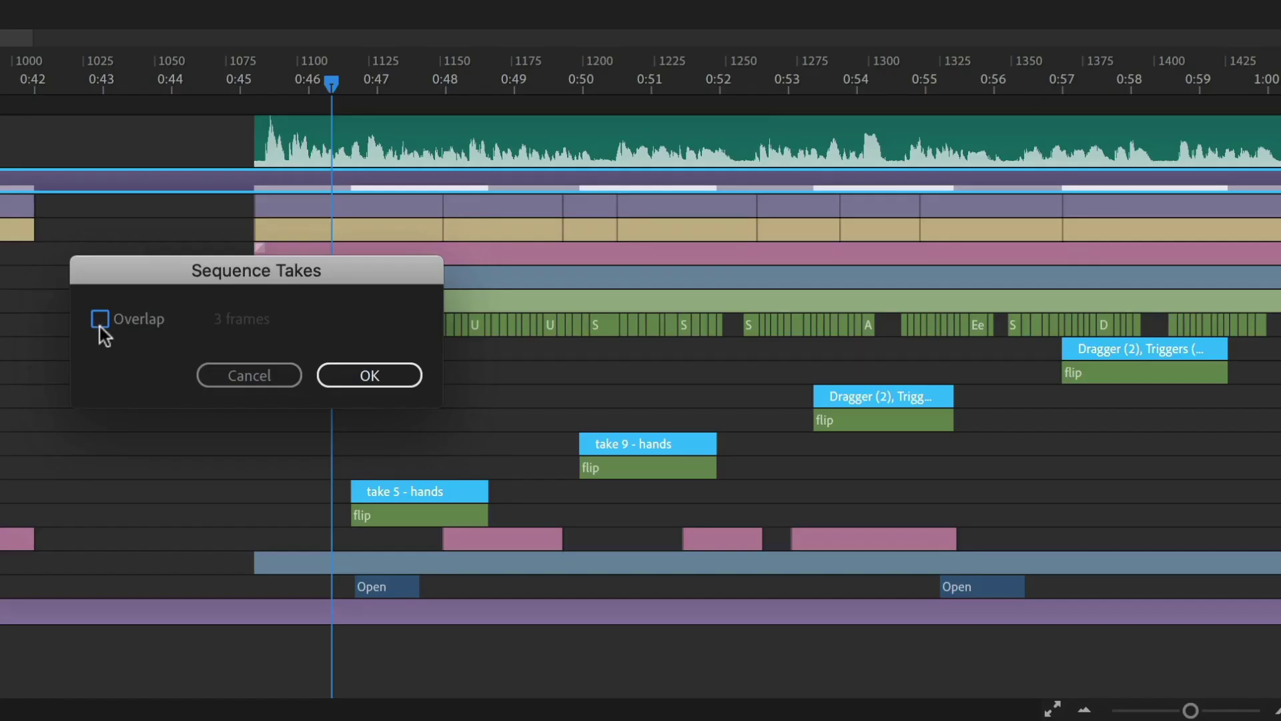
pyautogui.click(100, 321)
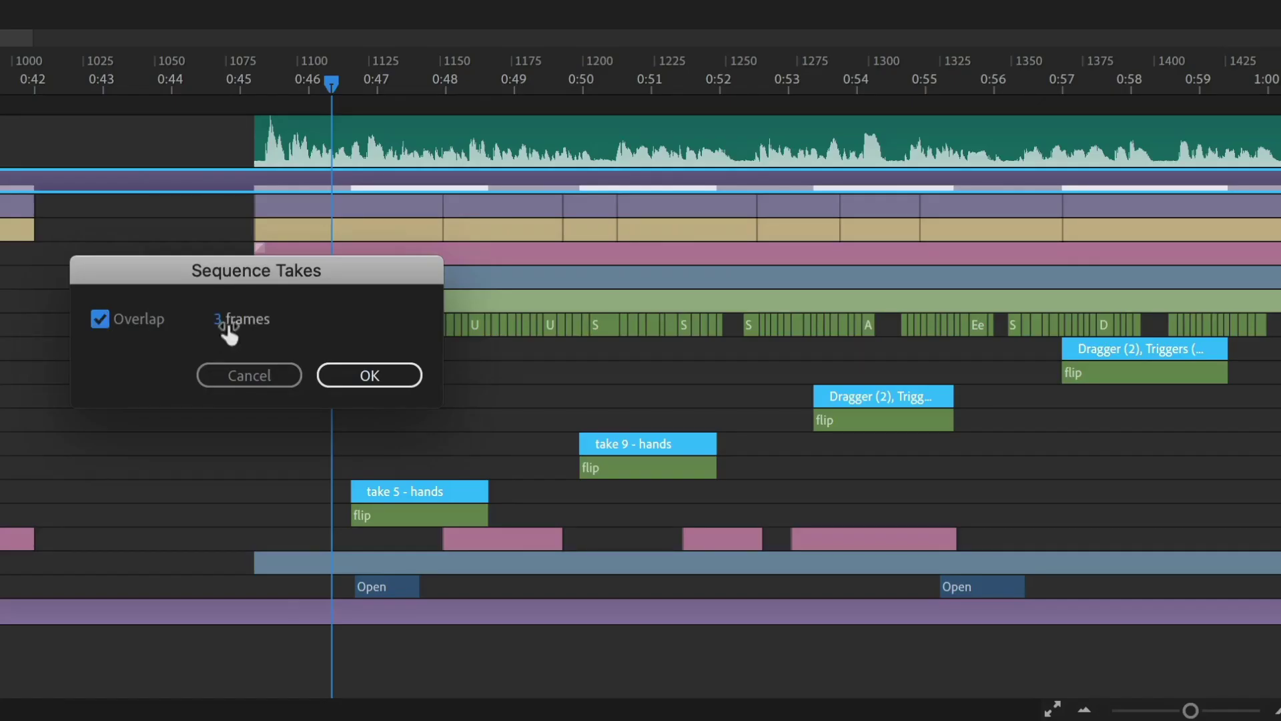
pyautogui.click(221, 320)
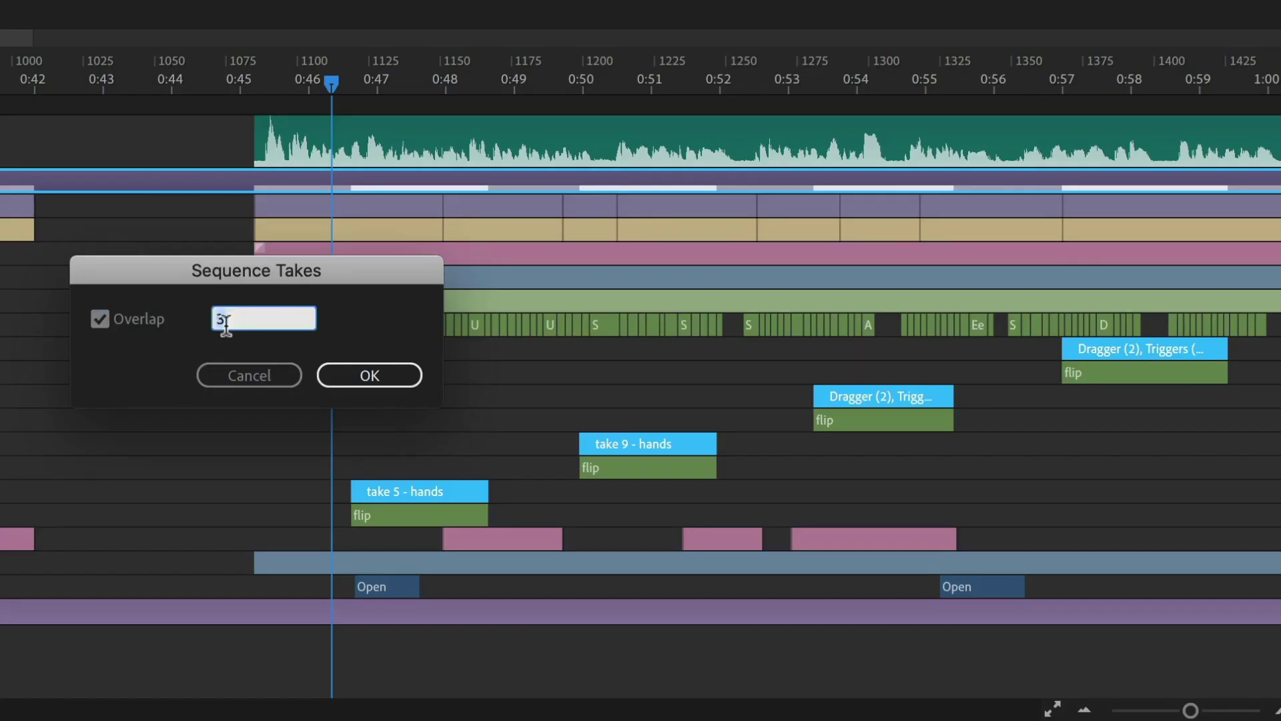
pyautogui.click(399, 374)
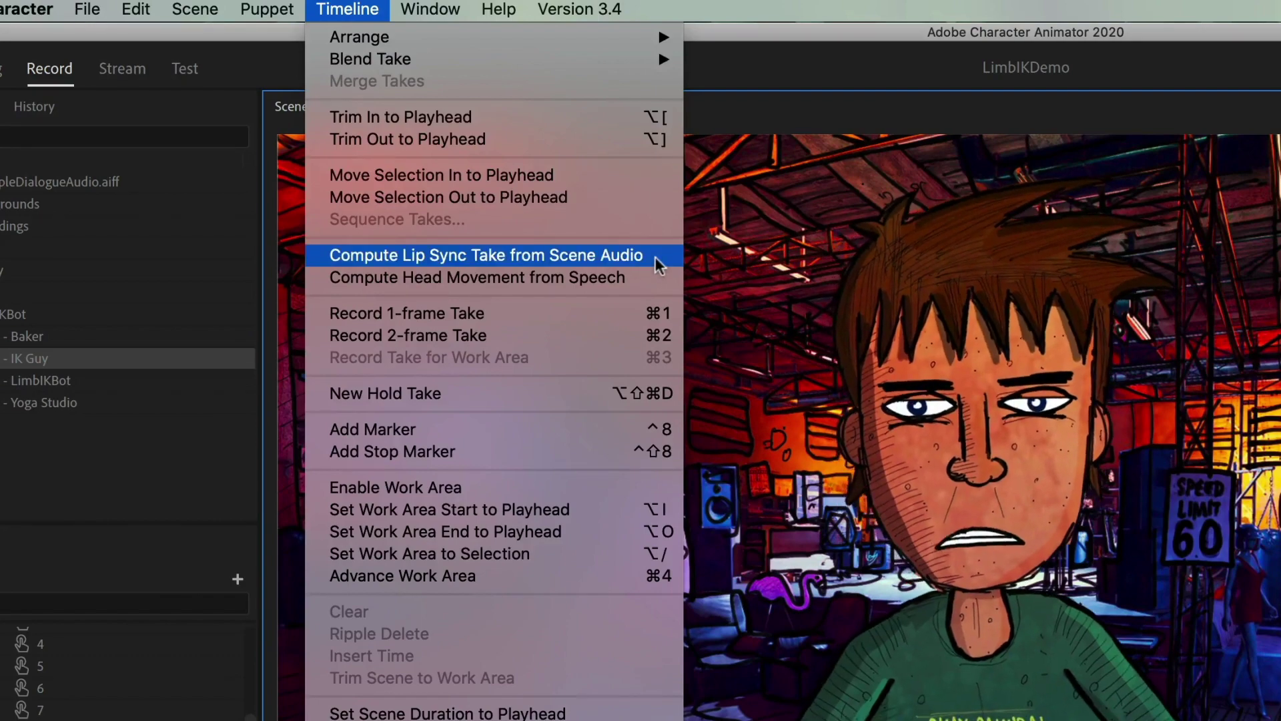
# Compute a lip sync take from scene audio, then IK Guy's head movement from speech as take 42.
pyautogui.click(651, 264)
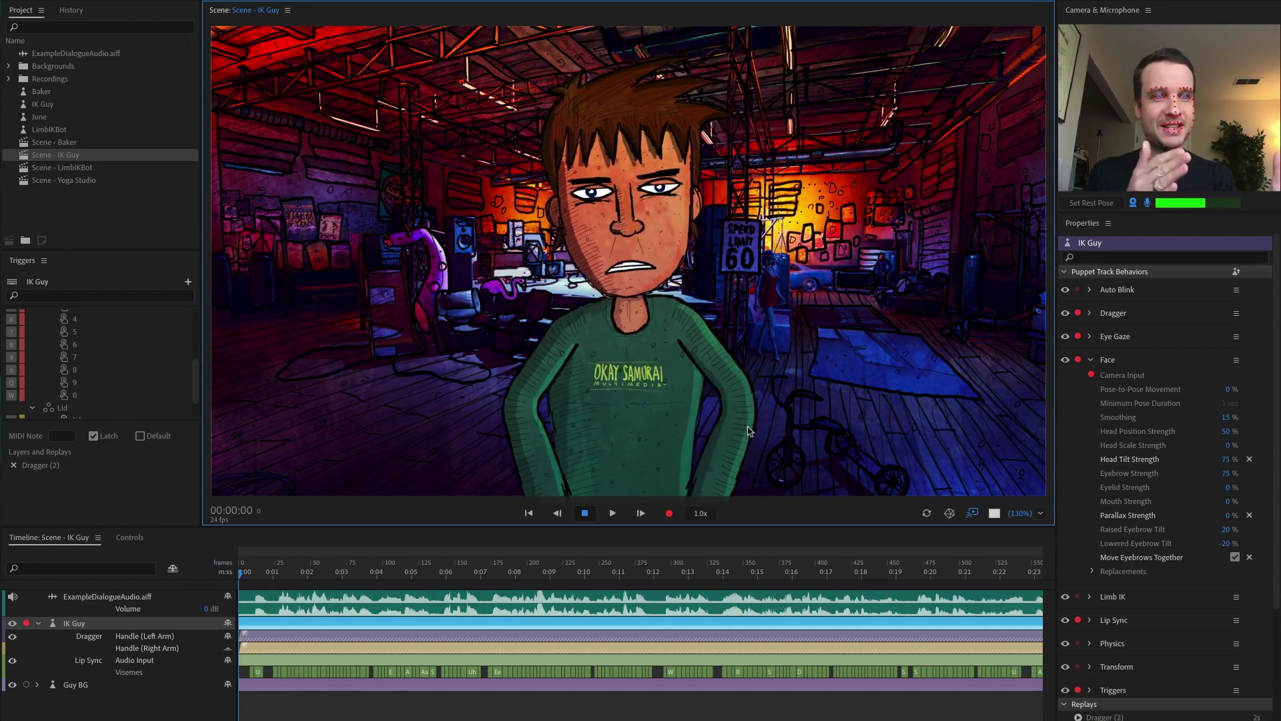
pyautogui.click(147, 623)
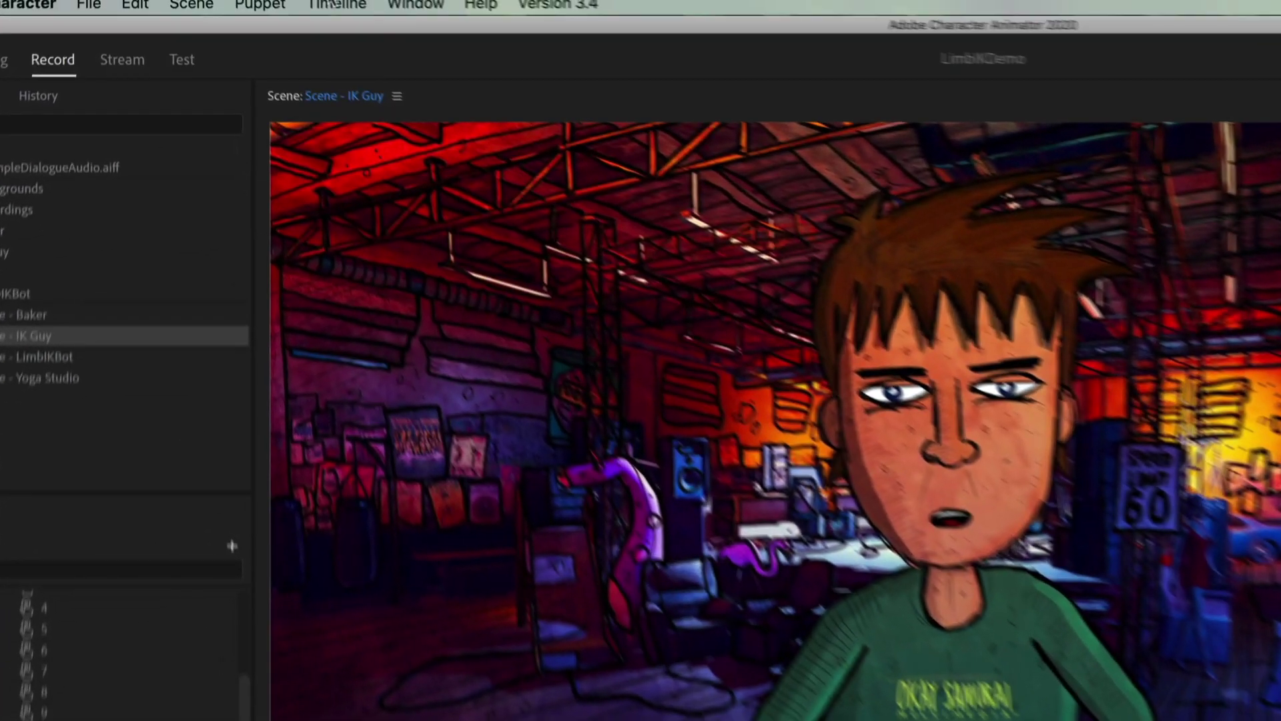
pyautogui.click(337, 5)
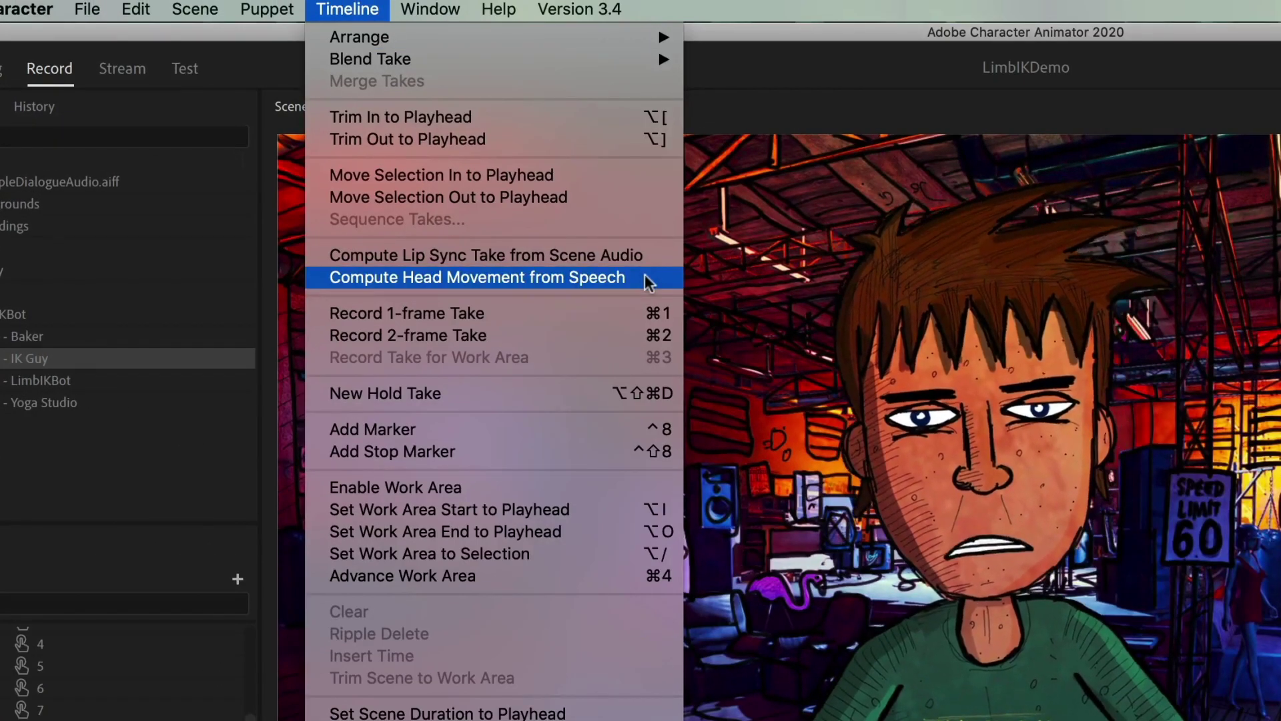
pyautogui.click(646, 279)
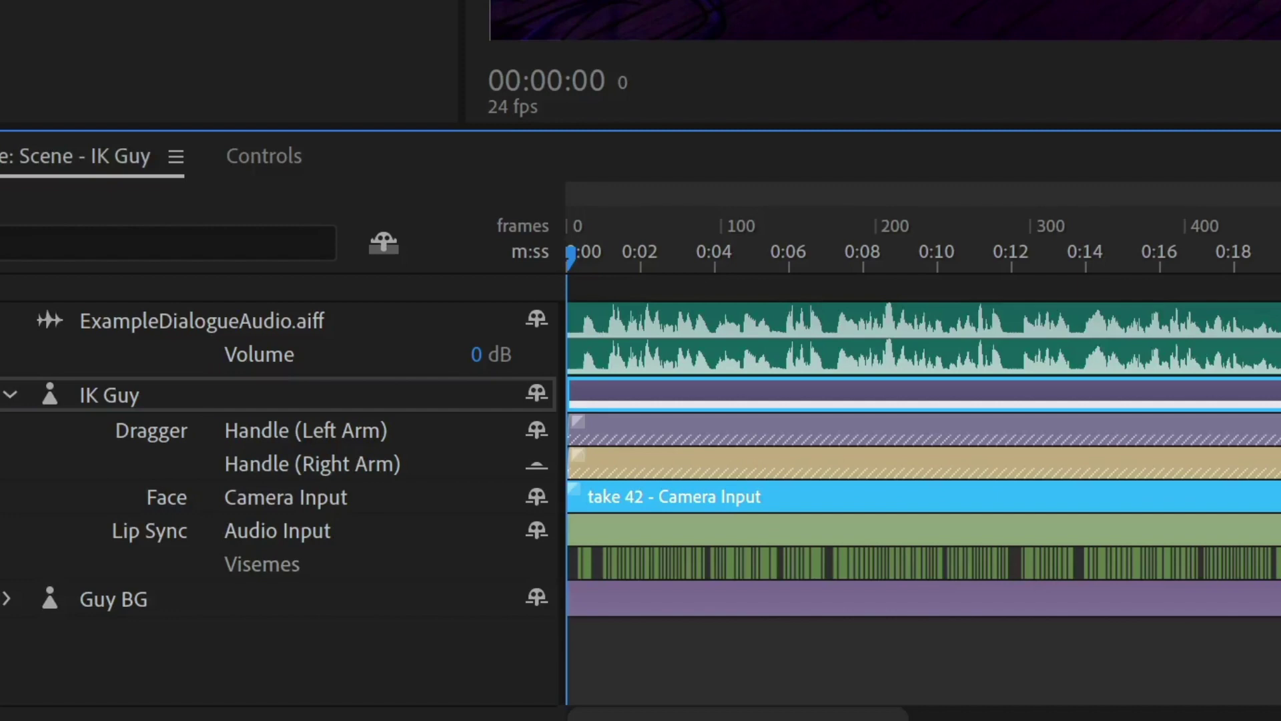
pyautogui.press('space')
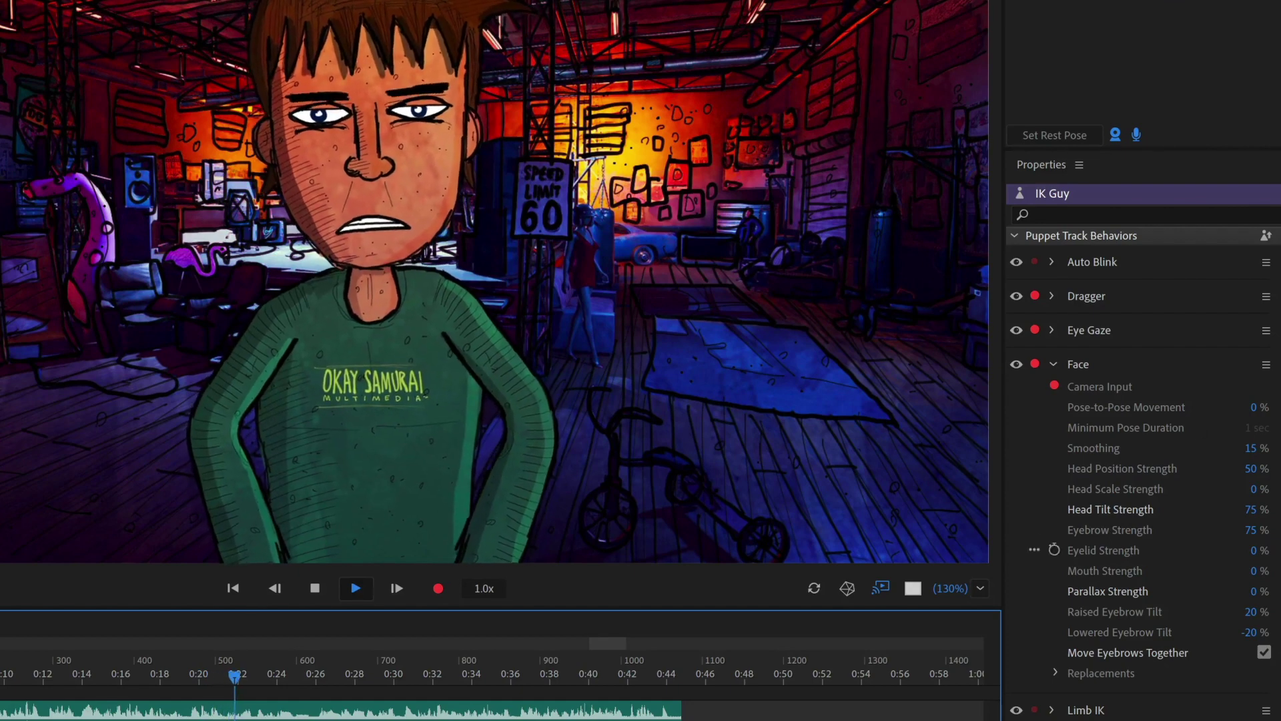
# Set Face Head Tilt Strength to 25, Raised Eyebrow Tilt to 10, Lowered Eyebrow Tilt to -10.
pyautogui.click(1261, 513)
pyautogui.write('25')
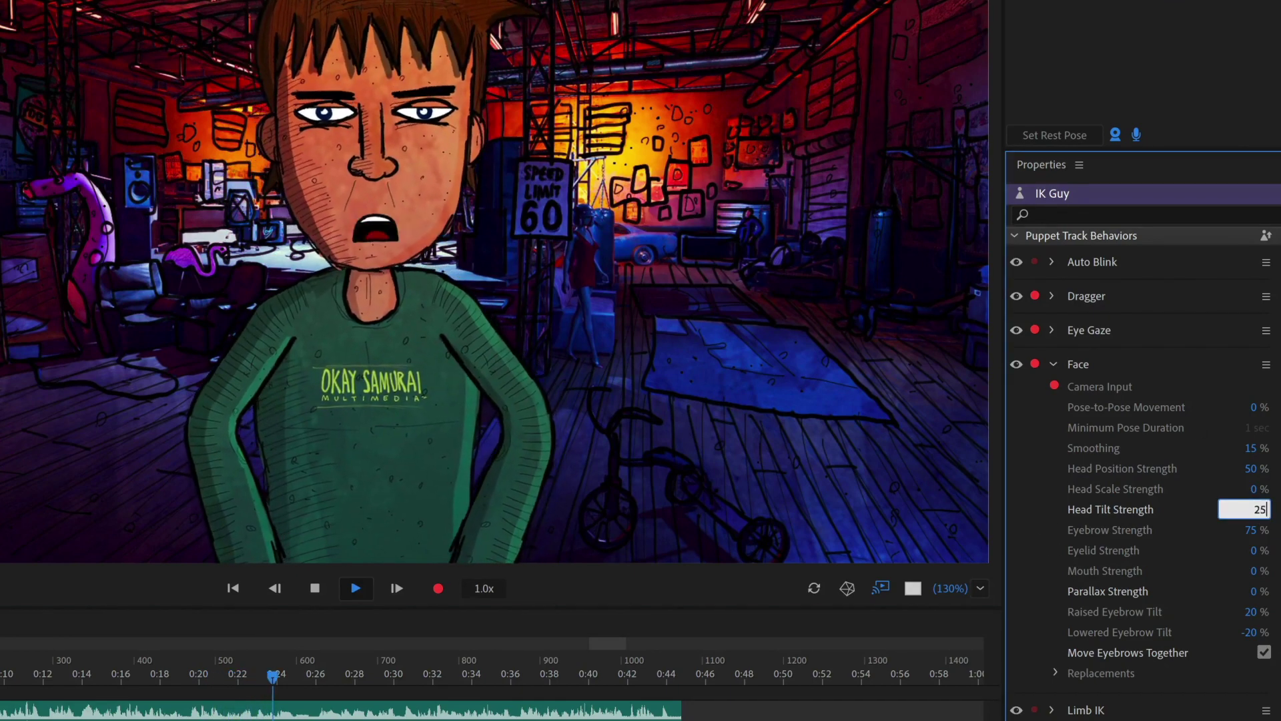
pyautogui.press('Return')
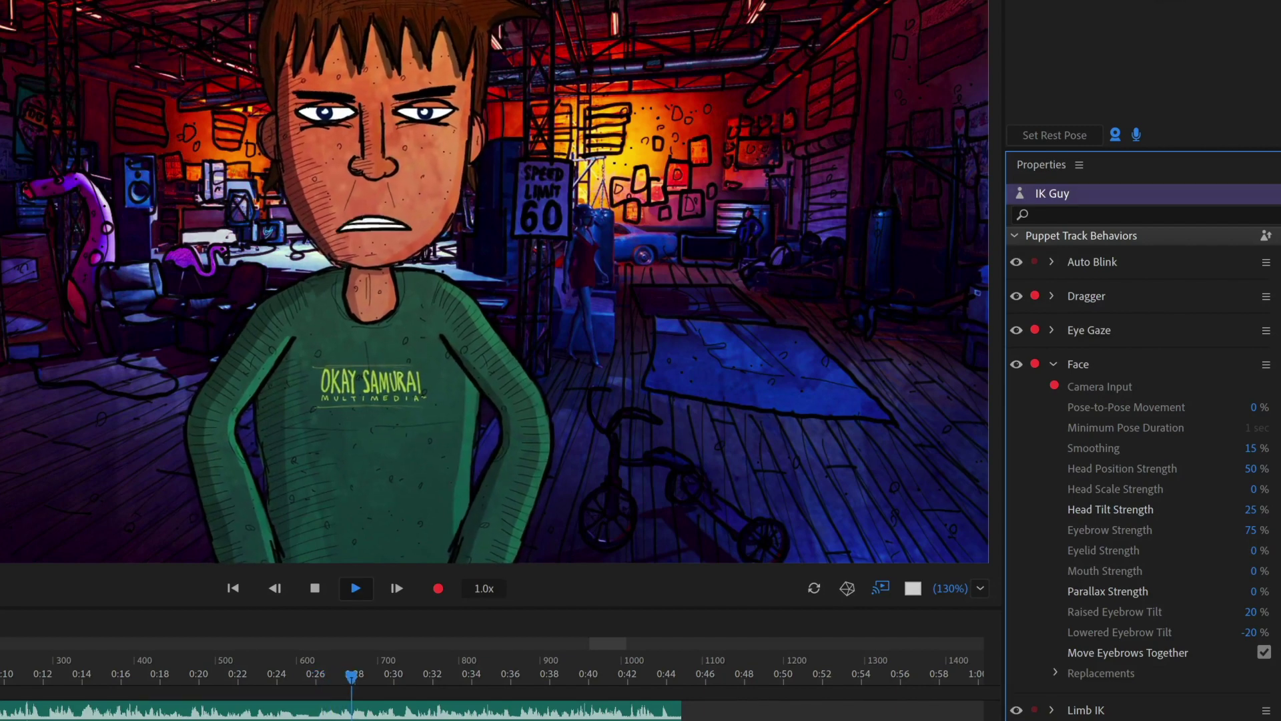
pyautogui.click(1260, 612)
pyautogui.write('10')
pyautogui.press('Return')
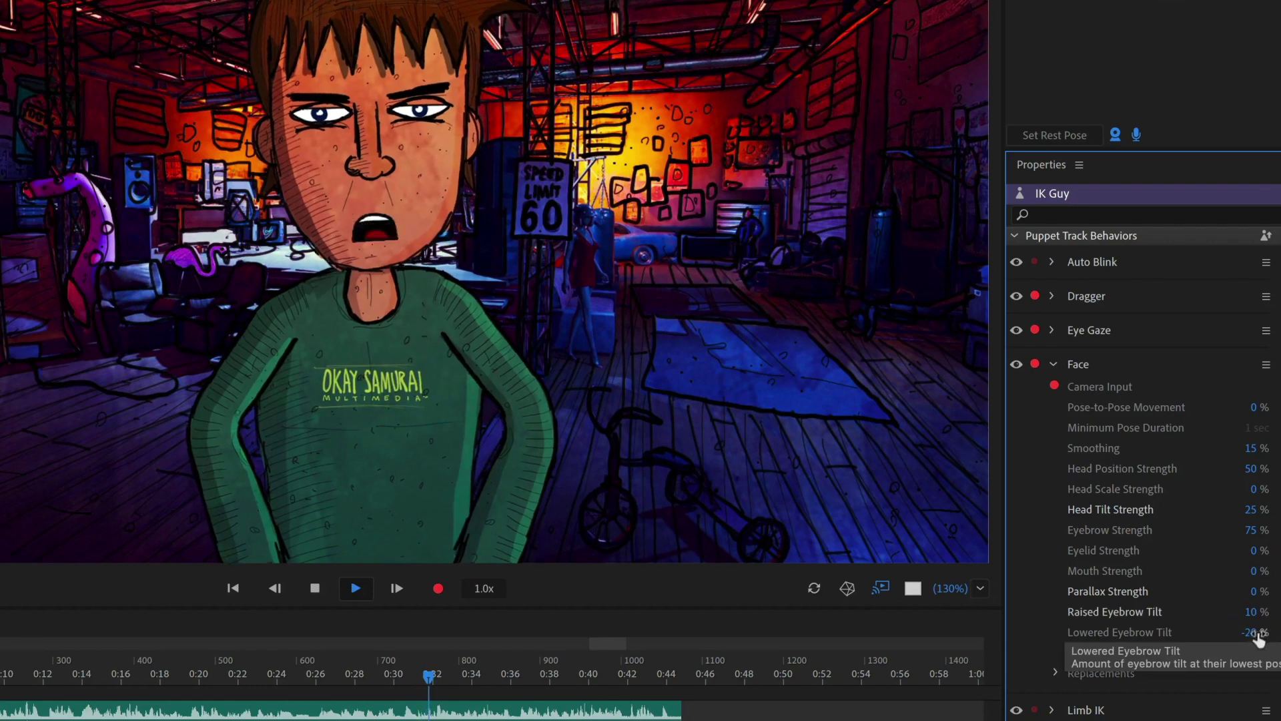
pyautogui.click(1258, 633)
pyautogui.write('-10')
pyautogui.press('Return')
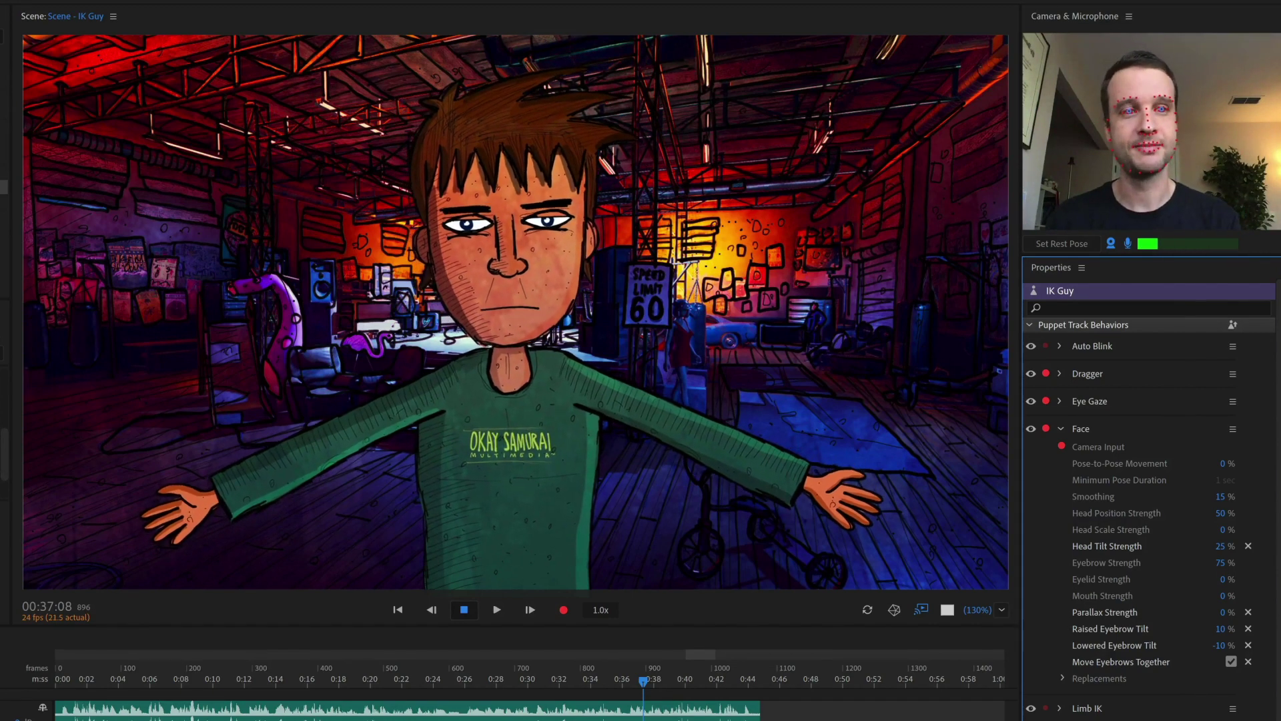
# Switch the Properties panel to the scene's properties using an empty timeline area.
pyautogui.click(893, 409)
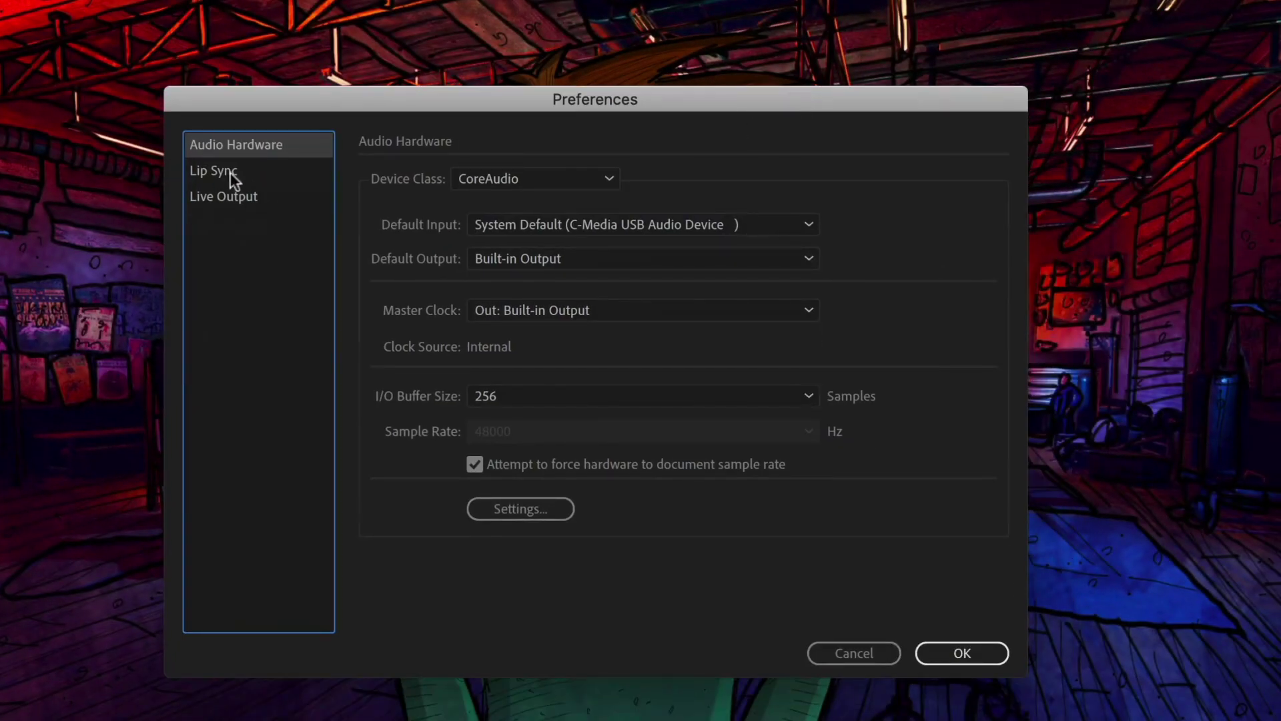
# In Lip Sync preferences, lower viseme detection toward Less and keep version 3.4 (current).
pyautogui.click(230, 172)
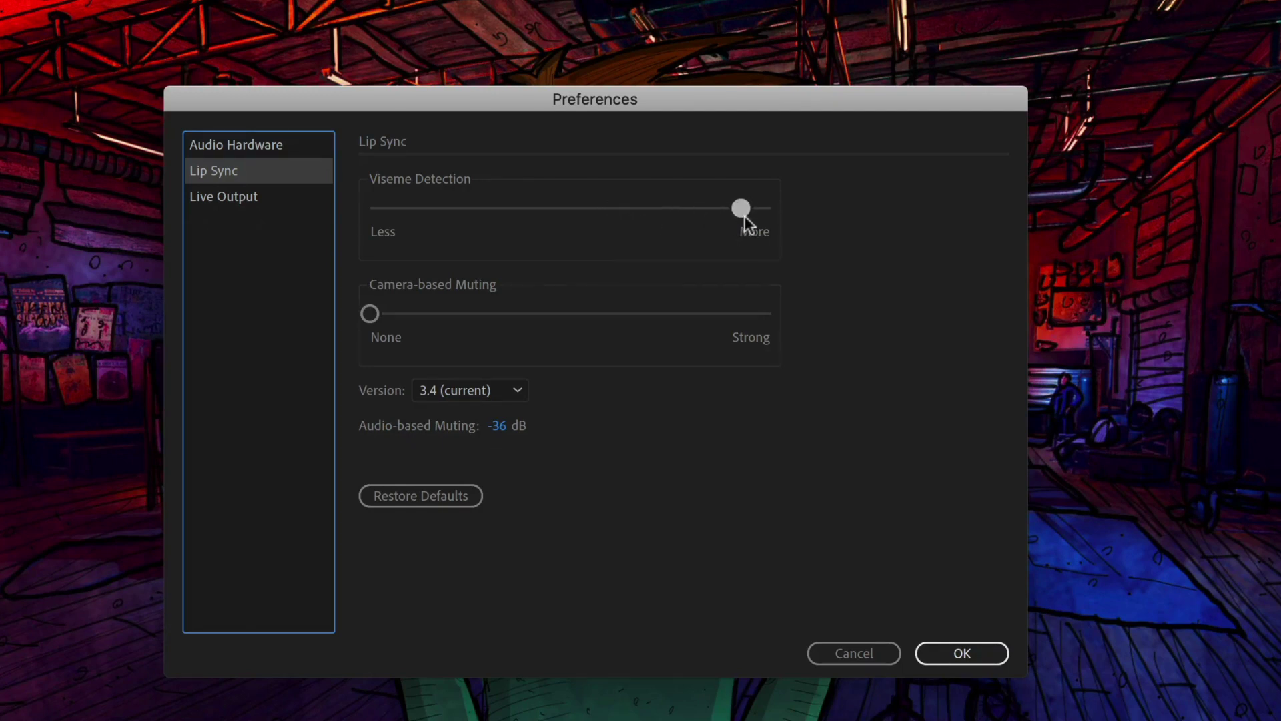
pyautogui.moveTo(744, 215); pyautogui.dragTo(451, 215)
pyautogui.click(483, 385)
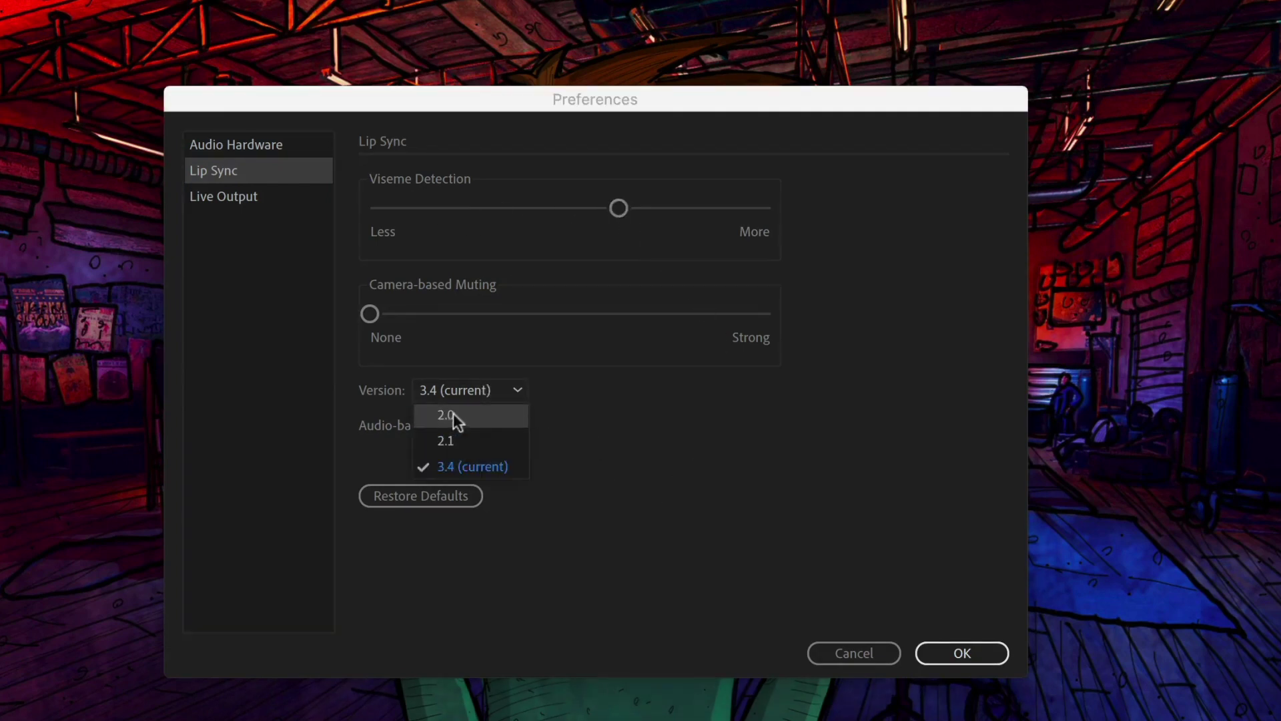
pyautogui.click(593, 420)
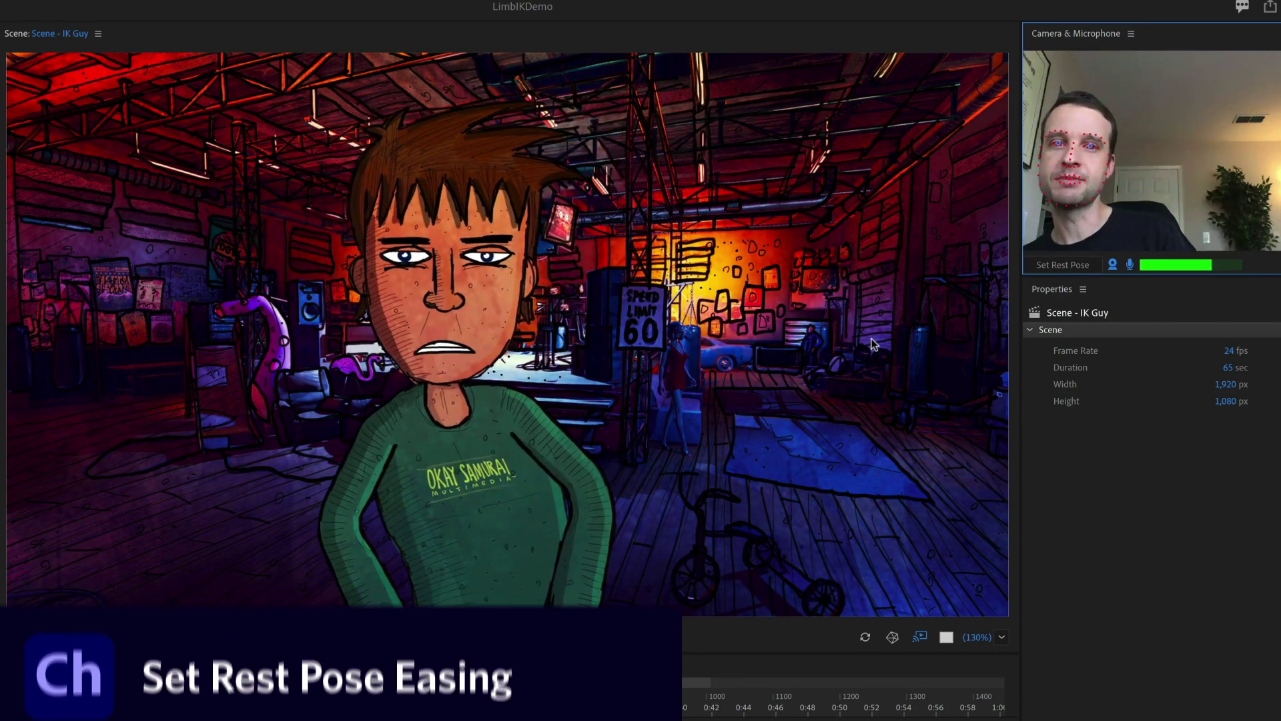
# Set IK Guy's rest pose to the performer's current resting face.
pyautogui.click(1067, 266)
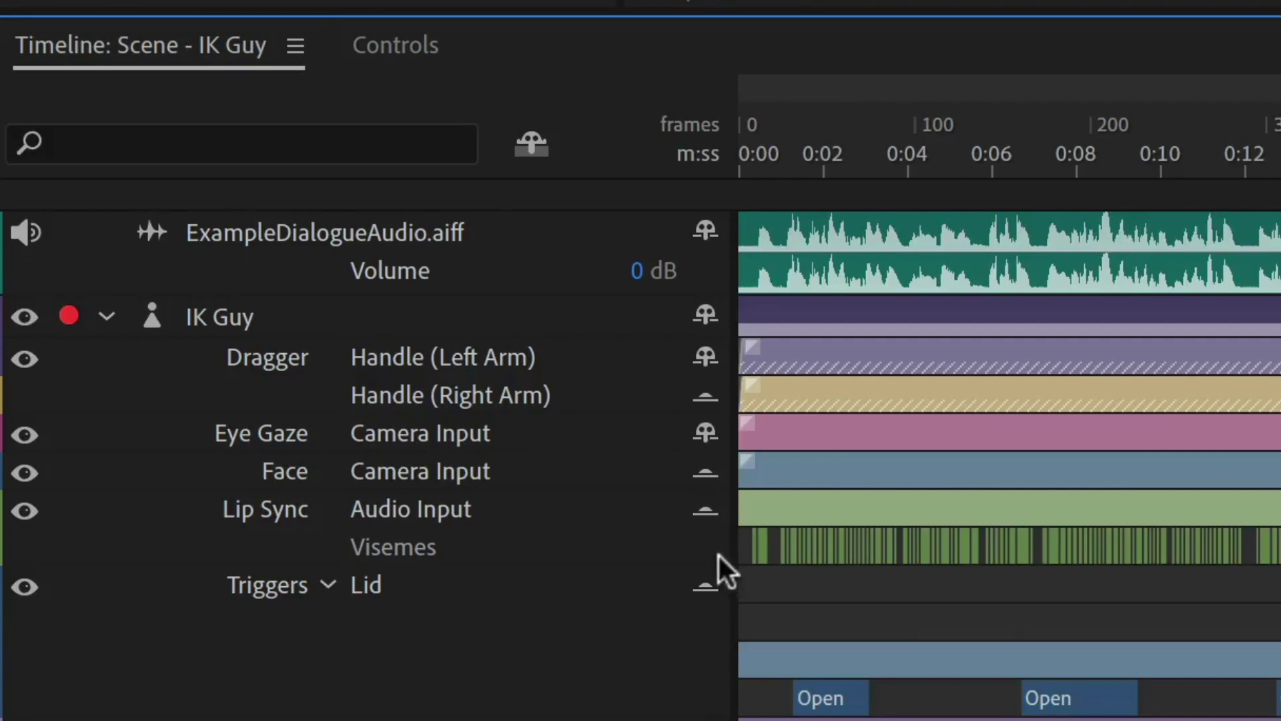
pyautogui.click(707, 509)
# Toggle the armed-tracks filter on and off, then disarm the Handle (Left Arm) track.
pyautogui.click(539, 152)
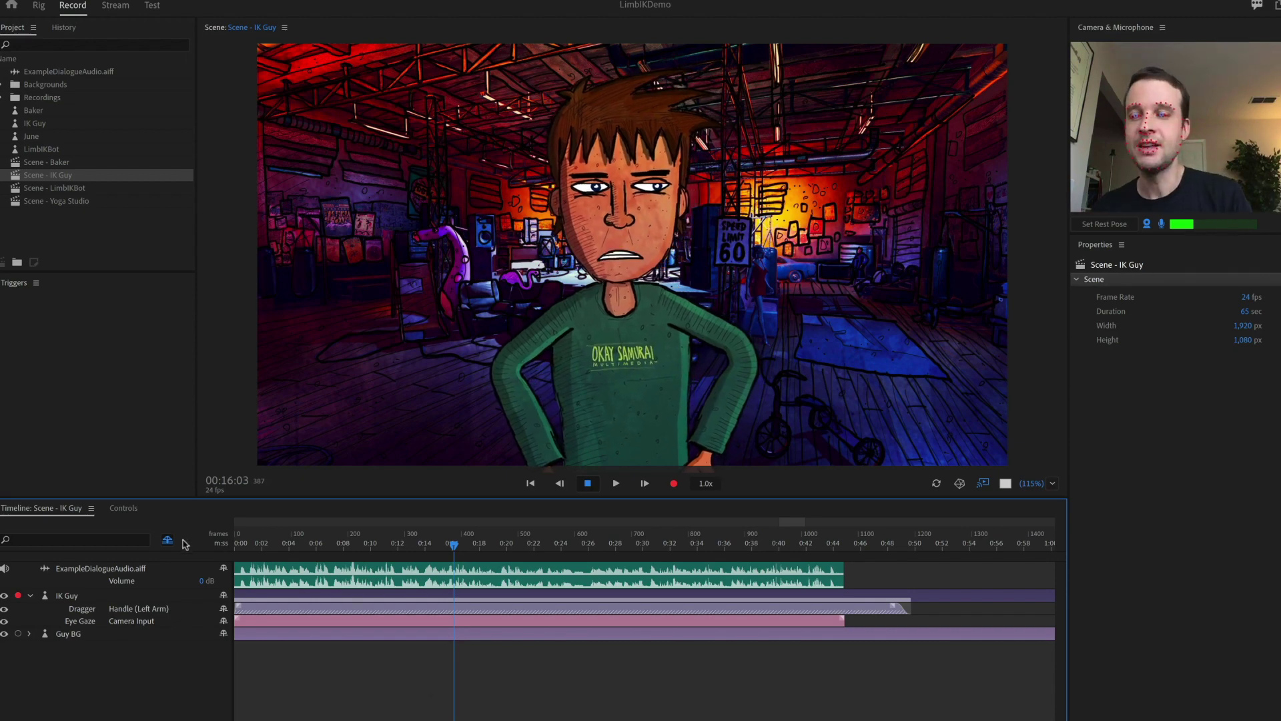
pyautogui.click(168, 540)
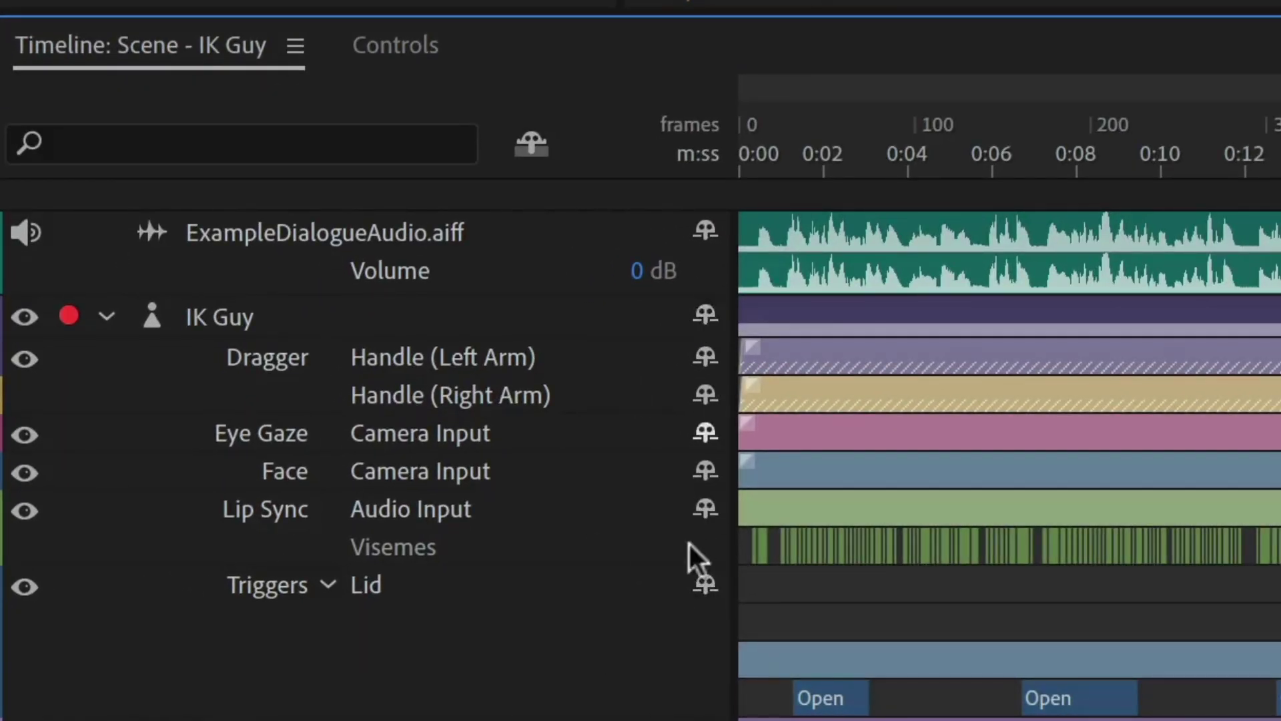
pyautogui.click(705, 359)
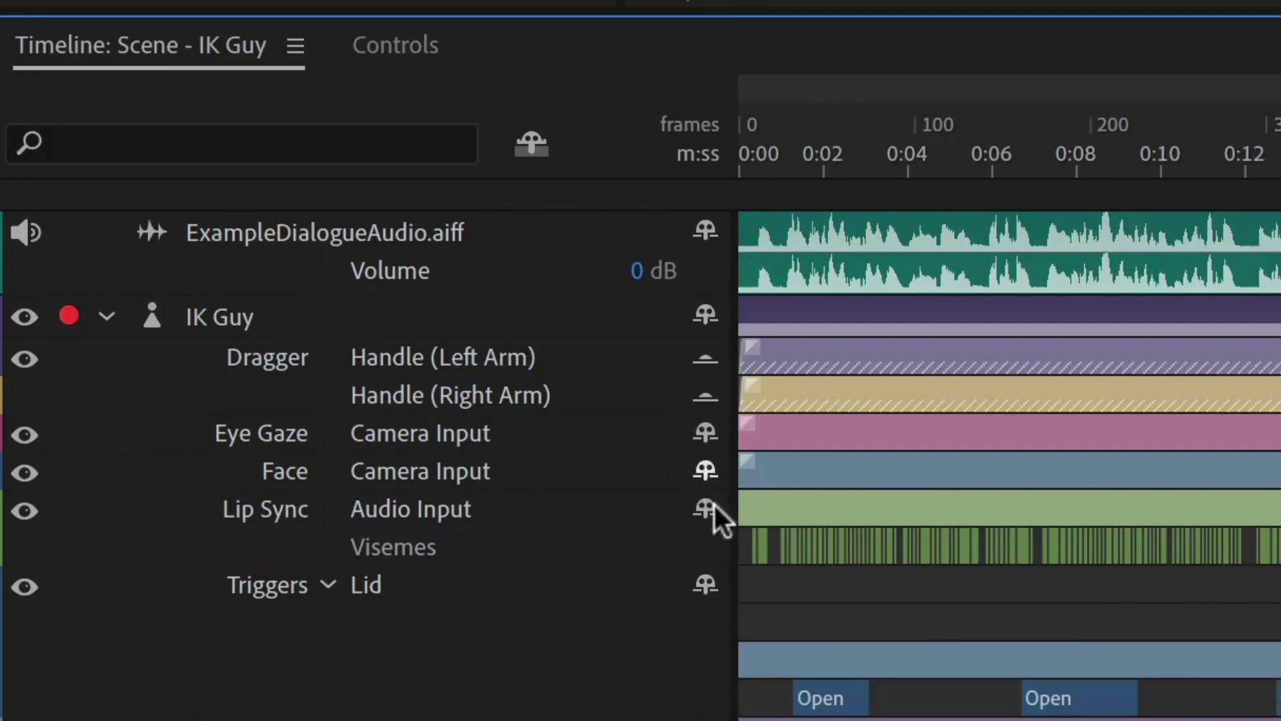
# Disarm the Triggers Lid track, then toggle the armed-tracks filter on and back off.
pyautogui.click(705, 584)
pyautogui.click(532, 144)
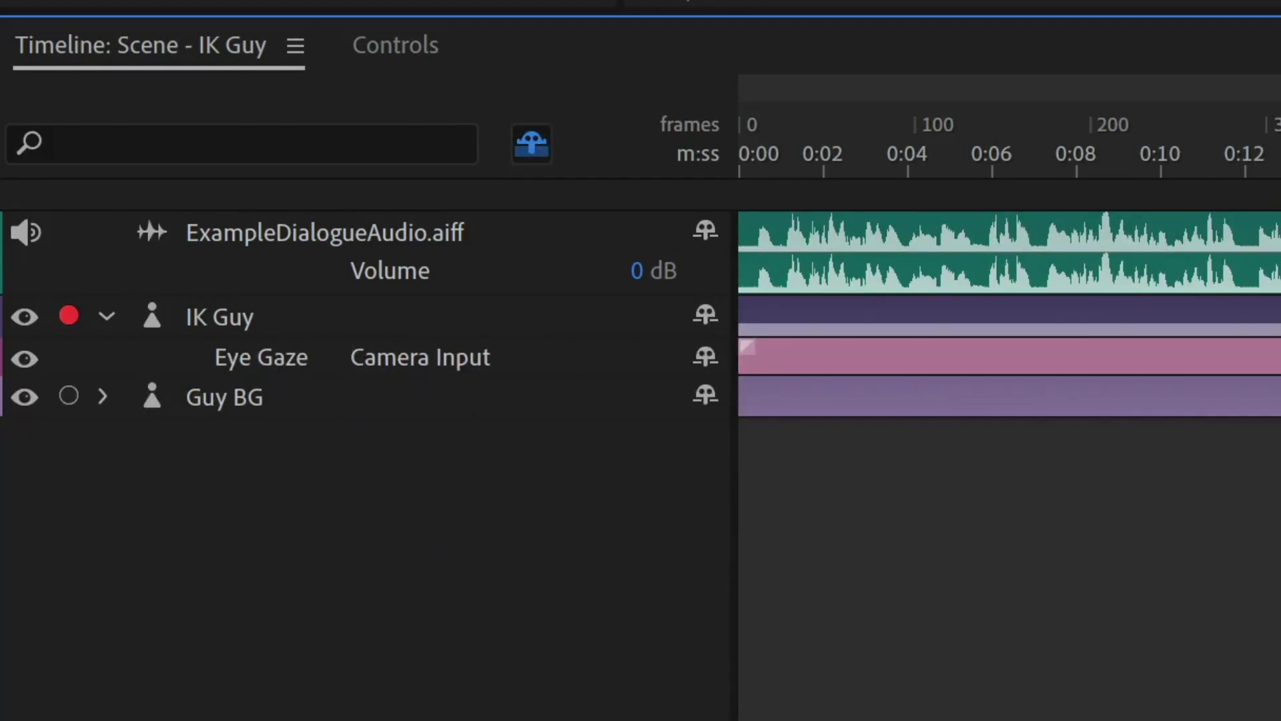
pyautogui.click(524, 155)
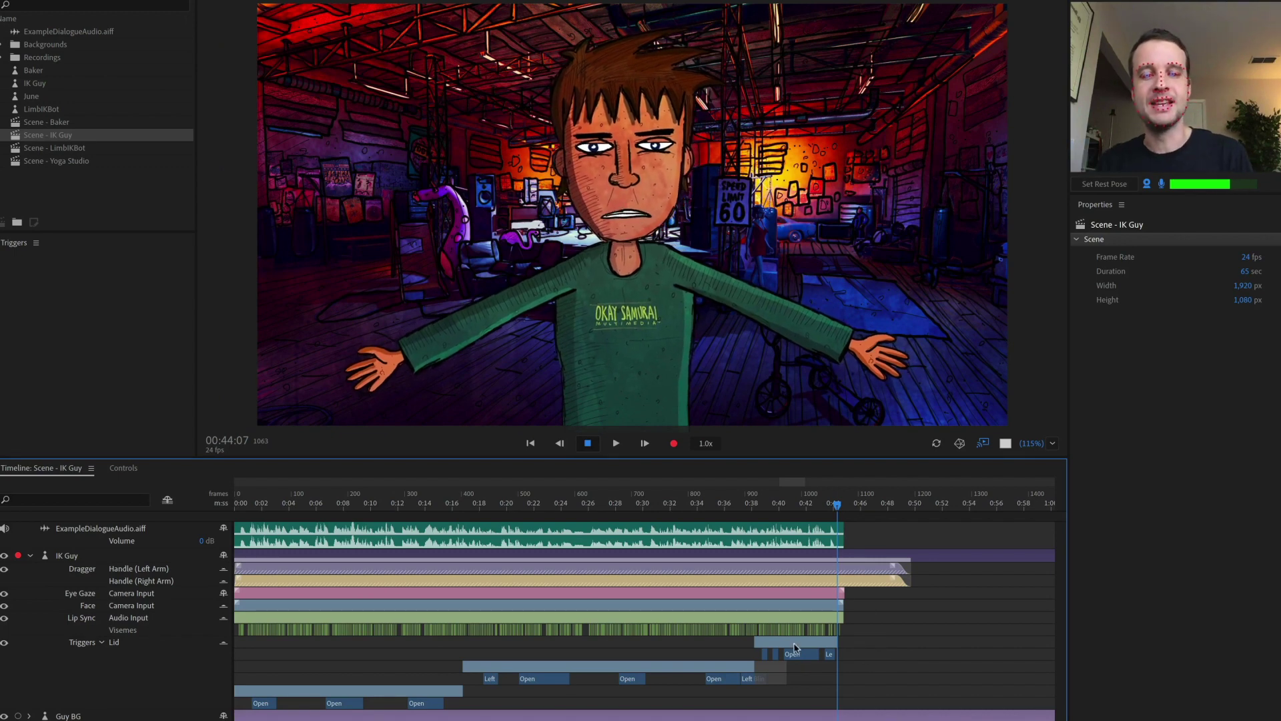
pyautogui.click(794, 644)
# Add Lid takes 45 and 43 to the selection and merge the Lid takes into one.
pyautogui.keyDown('shift'); pyautogui.click(464, 667); pyautogui.keyUp('shift')
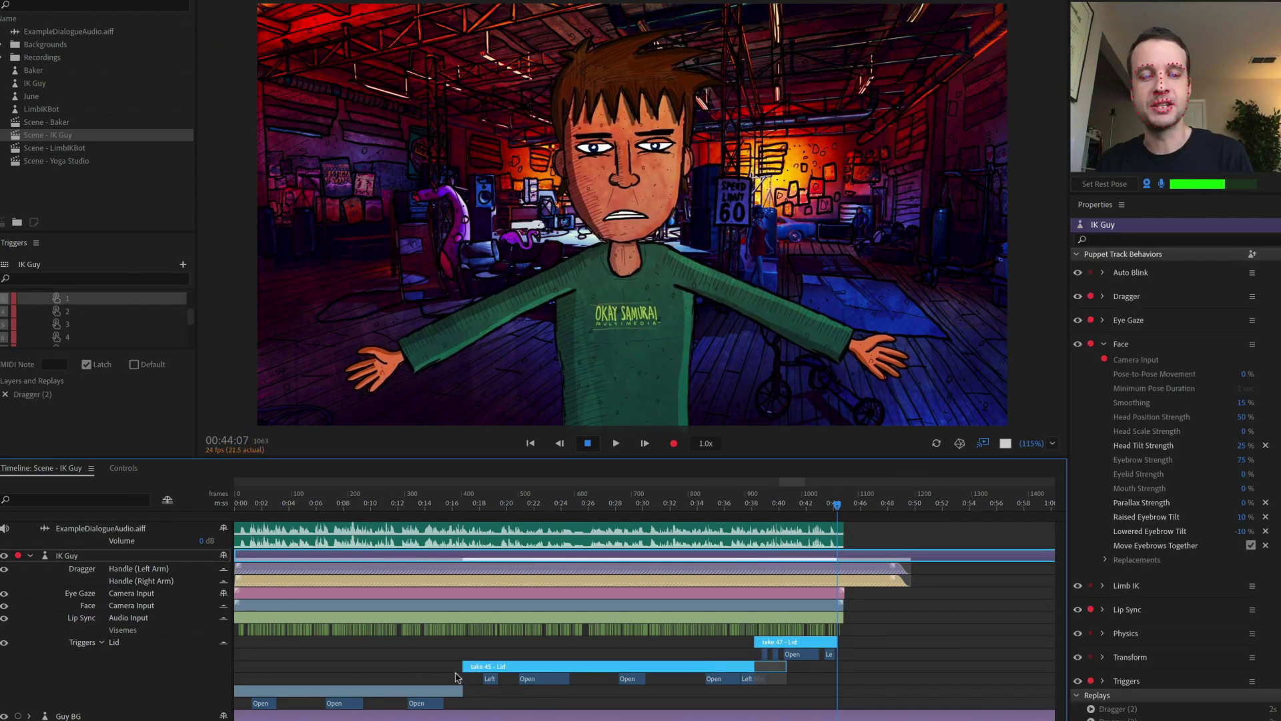
pyautogui.keyDown('shift'); pyautogui.click(412, 691); pyautogui.keyUp('shift')
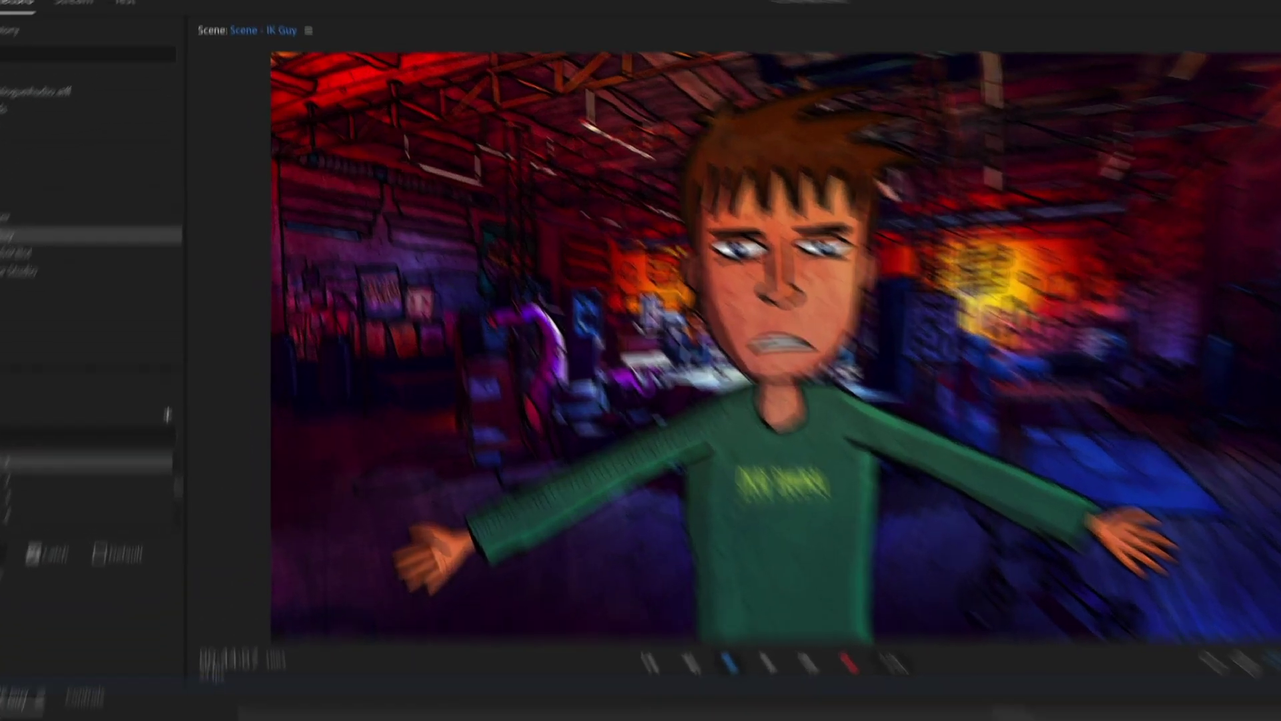
pyautogui.click(257, 0)
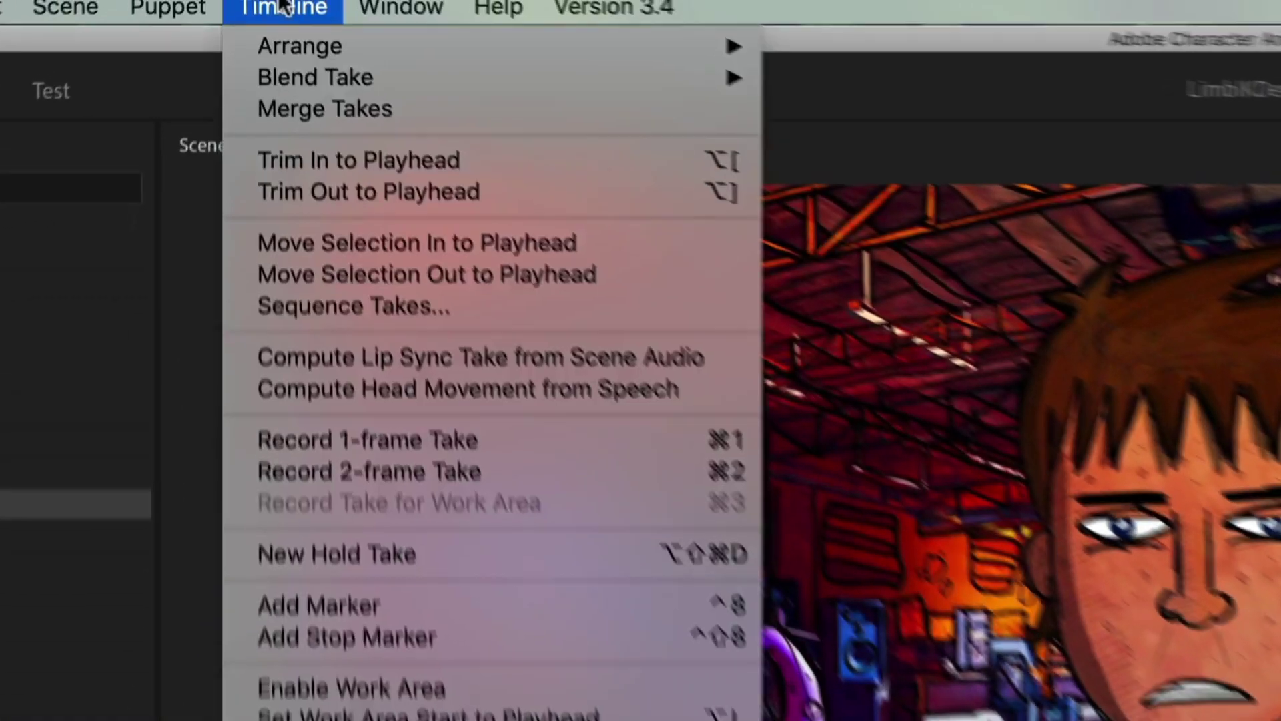
pyautogui.click(361, 10)
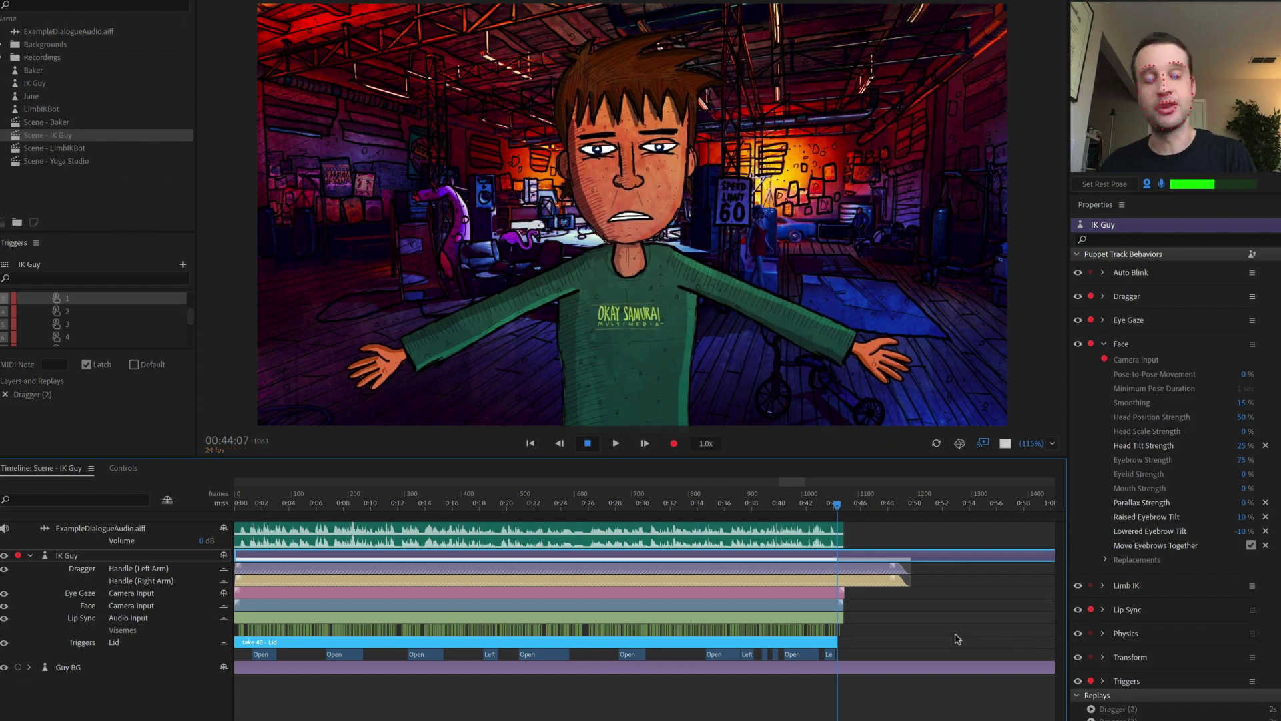
# Deselect all, then select Lip Sync take 37, merged Lid take 48, and take 37 again.
pyautogui.click(958, 638)
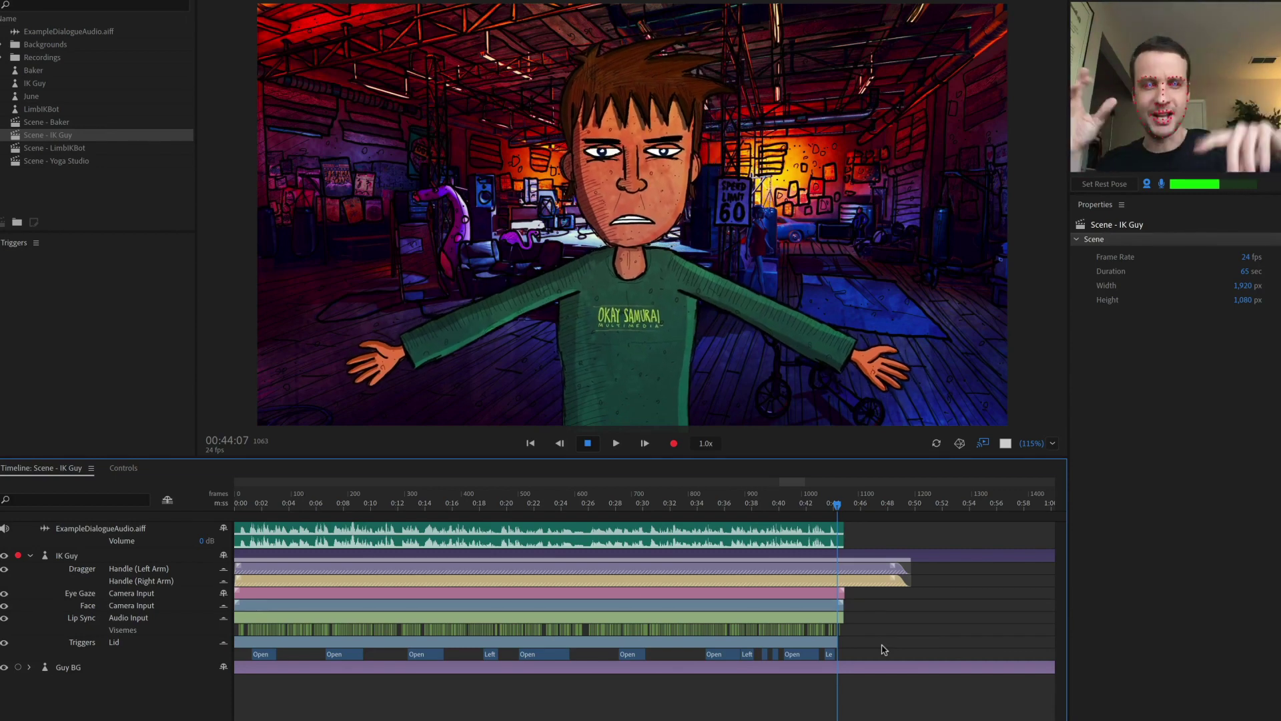
pyautogui.click(822, 626)
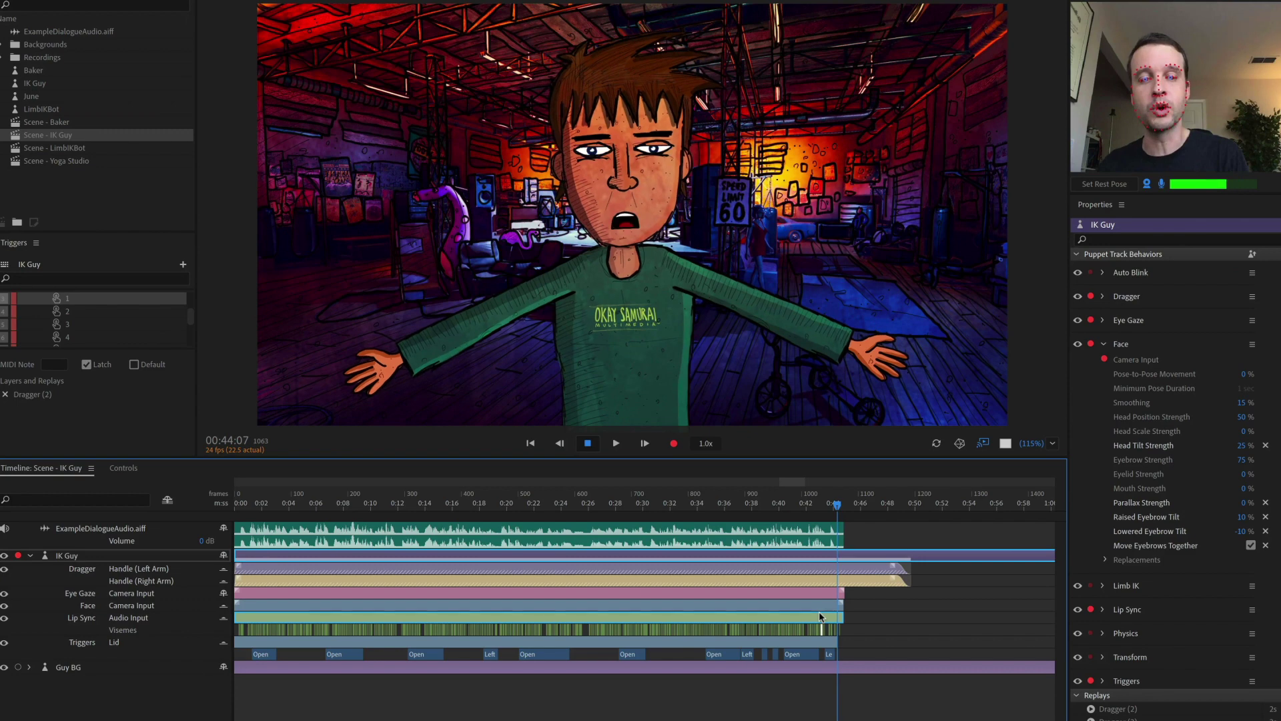
pyautogui.click(815, 643)
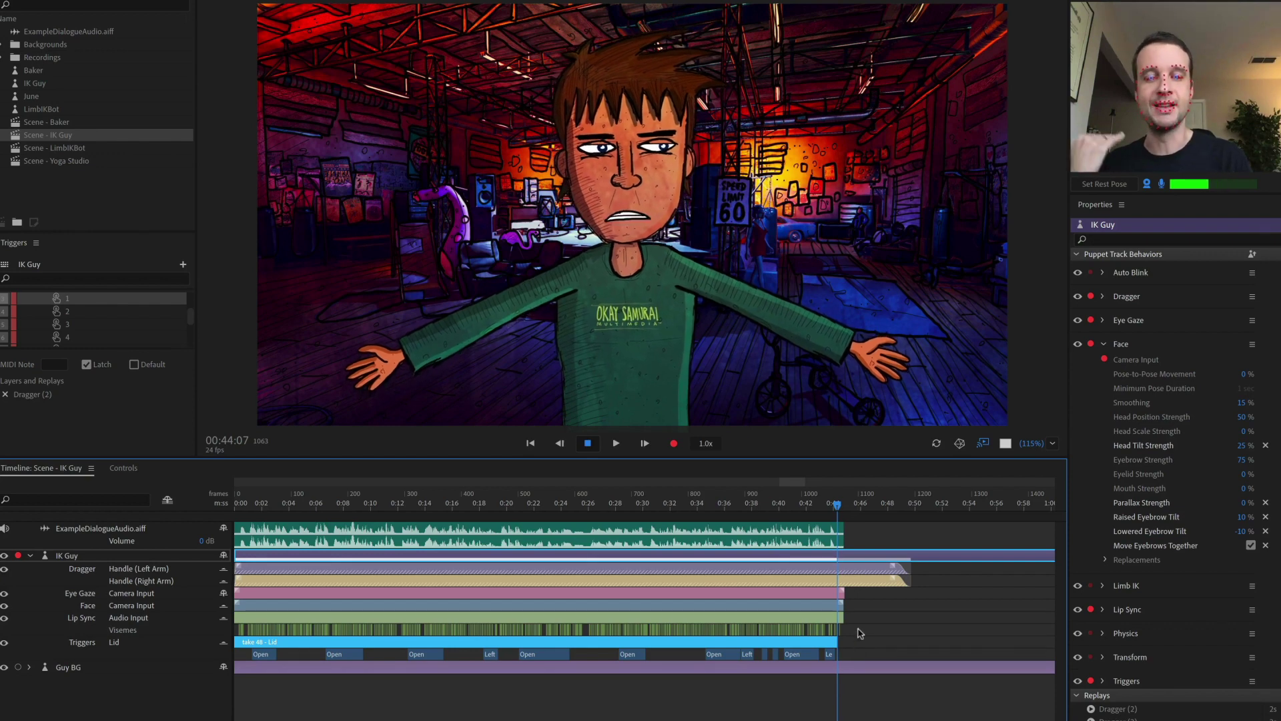
pyautogui.click(822, 626)
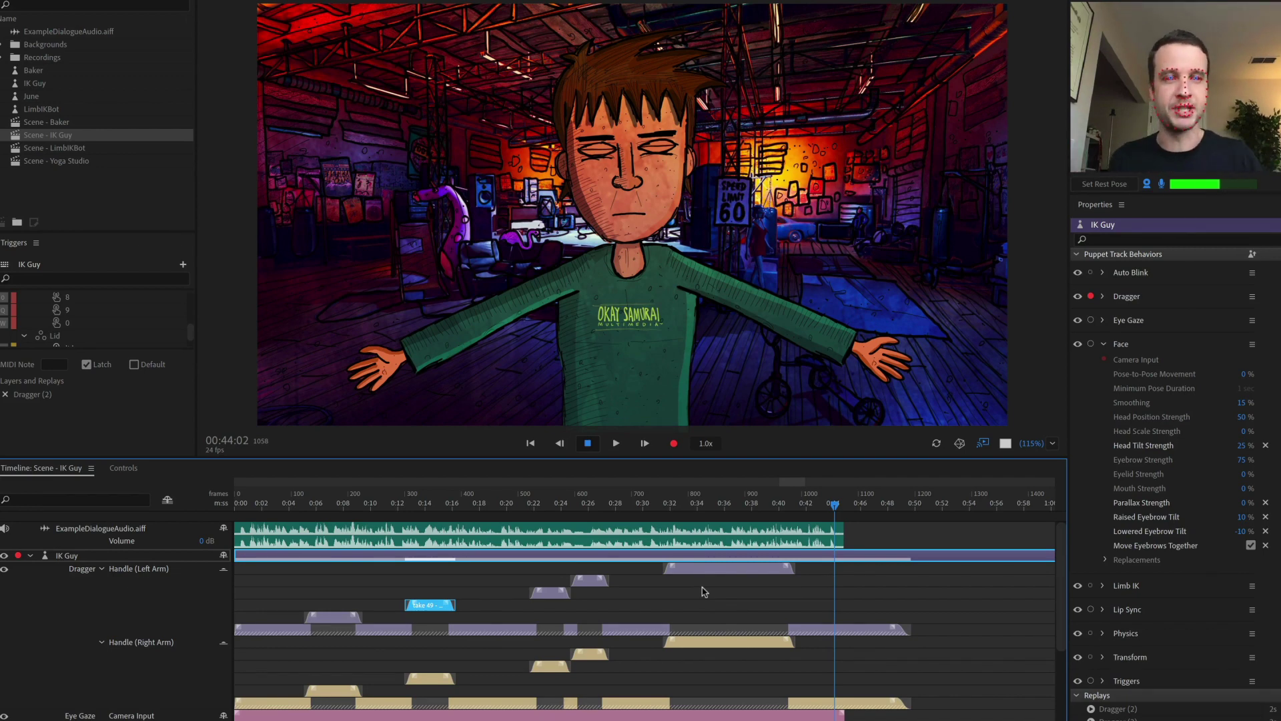
# Preview the takes, try moving Take 49 earlier and undo, then select left-arm takes 48–52.
pyautogui.moveTo(309, 520); pyautogui.dragTo(822, 520)
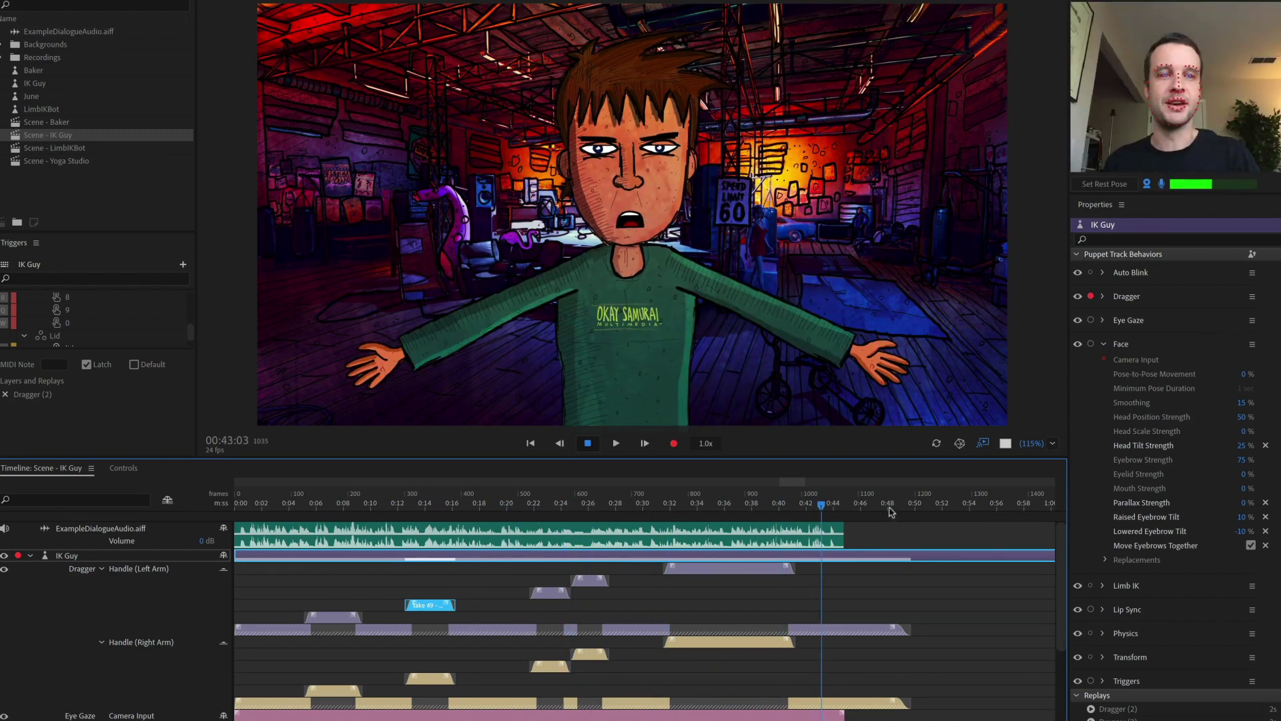
pyautogui.moveTo(410, 604)
pyautogui.mouseDown()
pyautogui.moveTo(387, 606)
pyautogui.moveTo(544, 599)
pyautogui.moveTo(430, 605)
pyautogui.mouseUp()
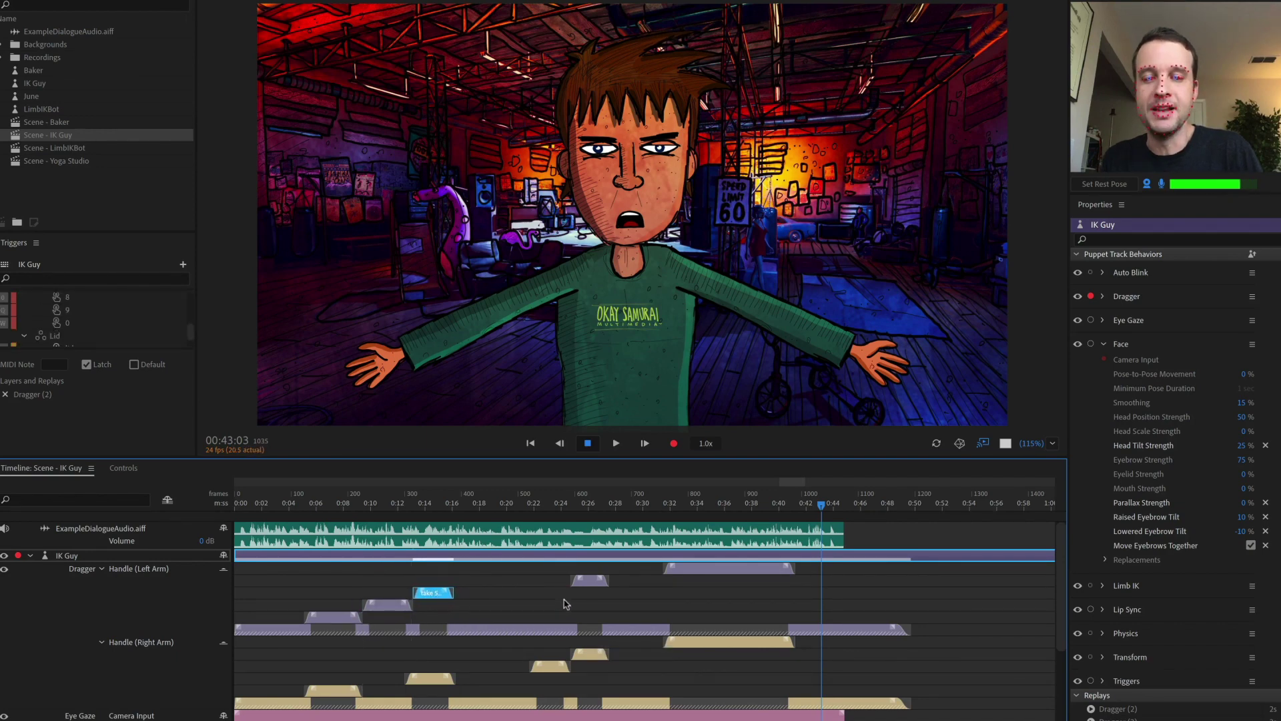
pyautogui.hotkey('ctrl', 'z')
pyautogui.hotkey('ctrl', 'z')
pyautogui.hotkey('ctrl', 'z')
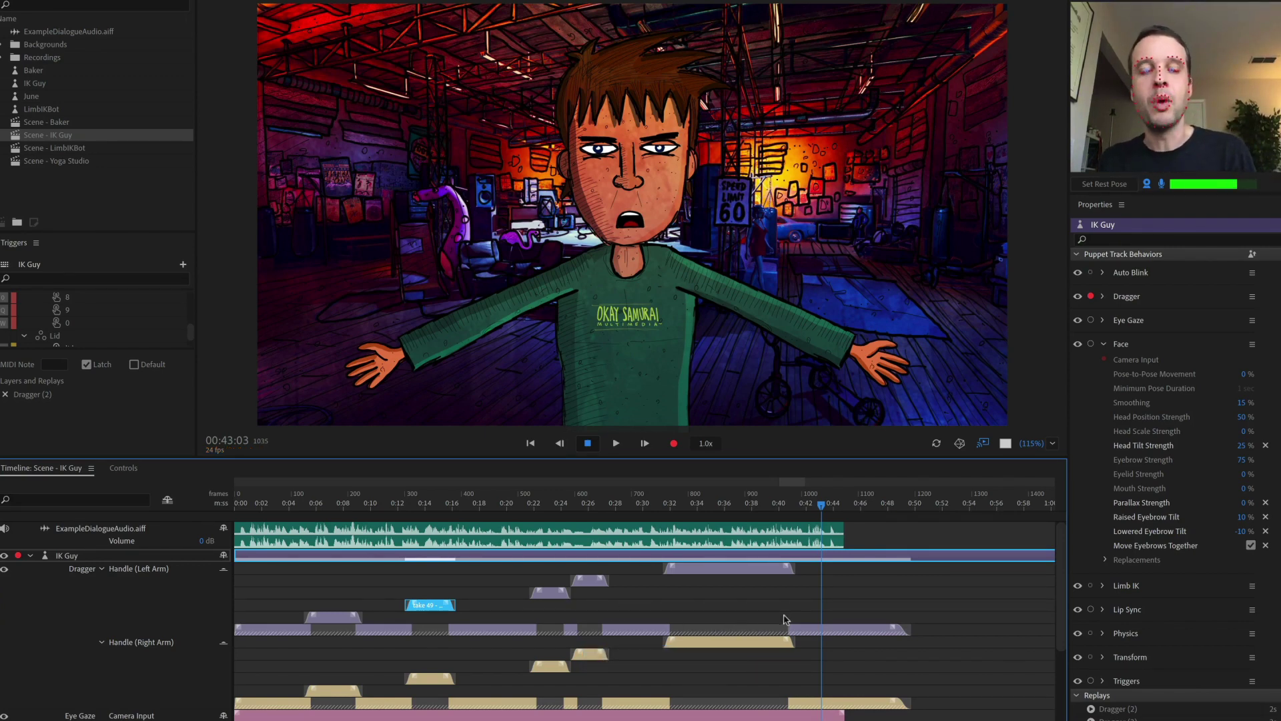
pyautogui.moveTo(806, 618); pyautogui.dragTo(299, 574)
pyautogui.click(287, 13)
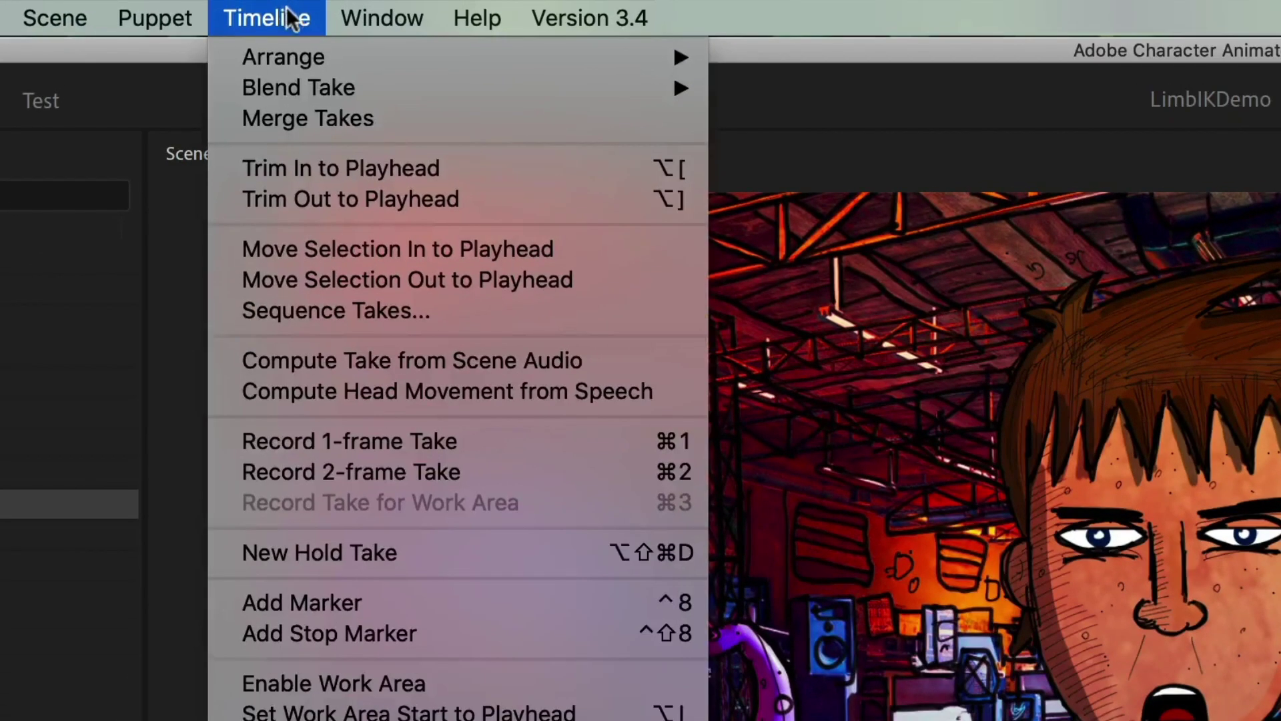
# Sequence left-arm Dragger takes 48–52 into a staircase with an 8-frame overlap.
pyautogui.click(463, 314)
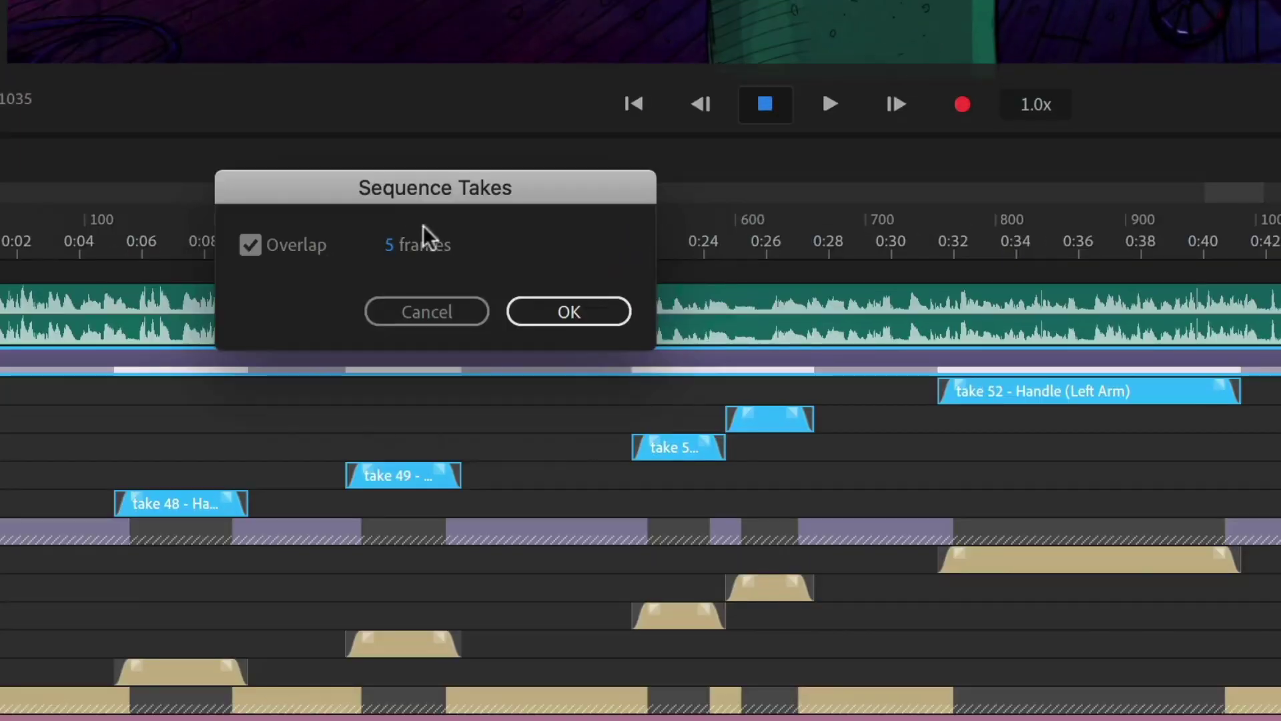
pyautogui.moveTo(535, 200); pyautogui.dragTo(552, 204)
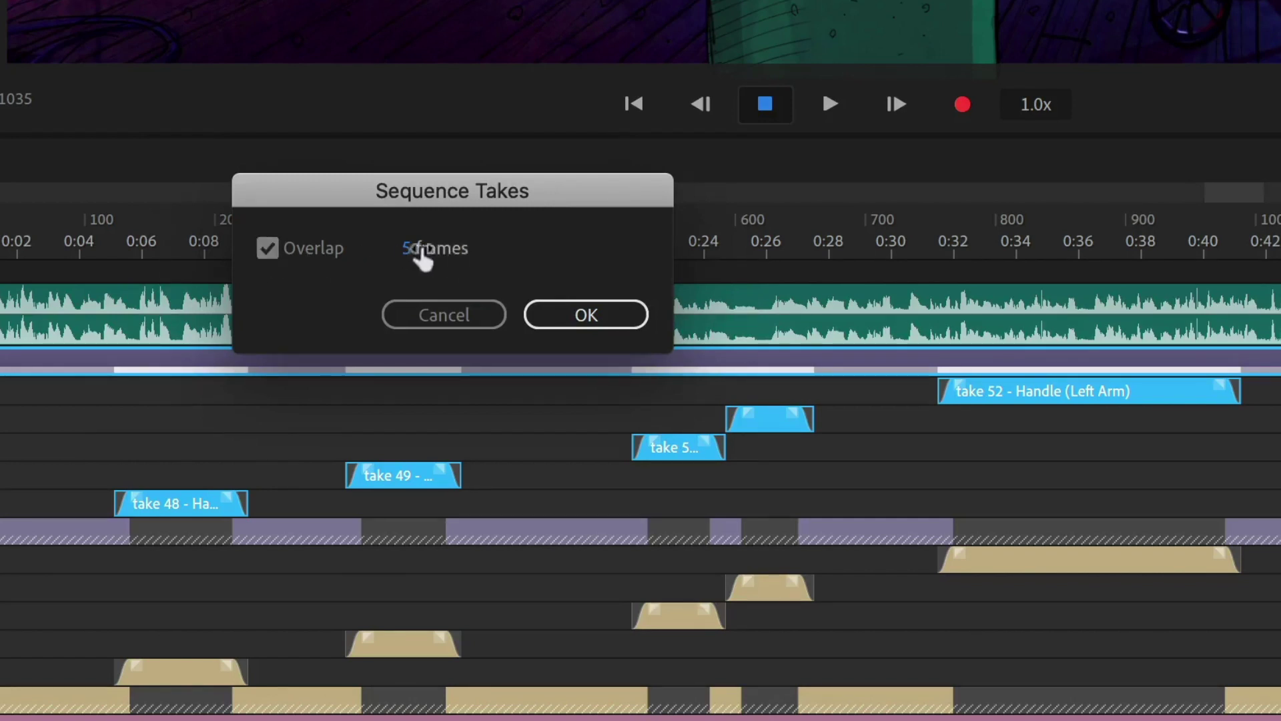
pyautogui.moveTo(423, 258); pyautogui.dragTo(420, 294)
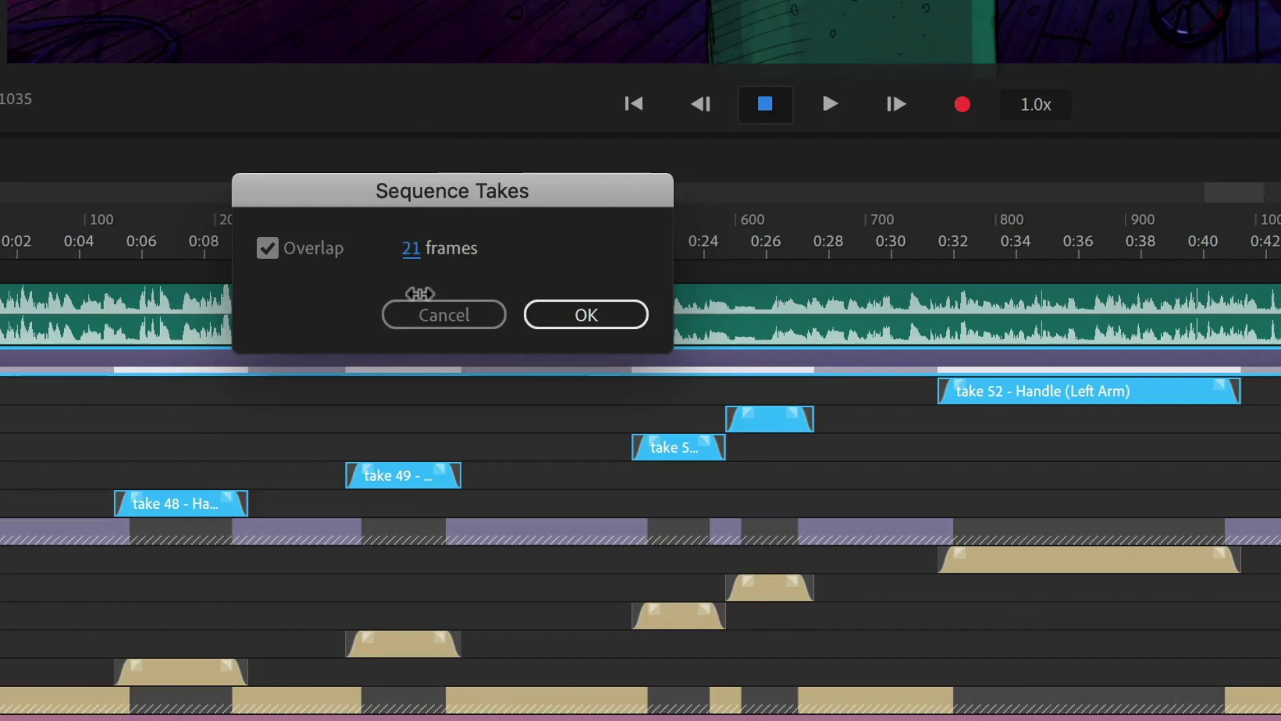
pyautogui.click(408, 251)
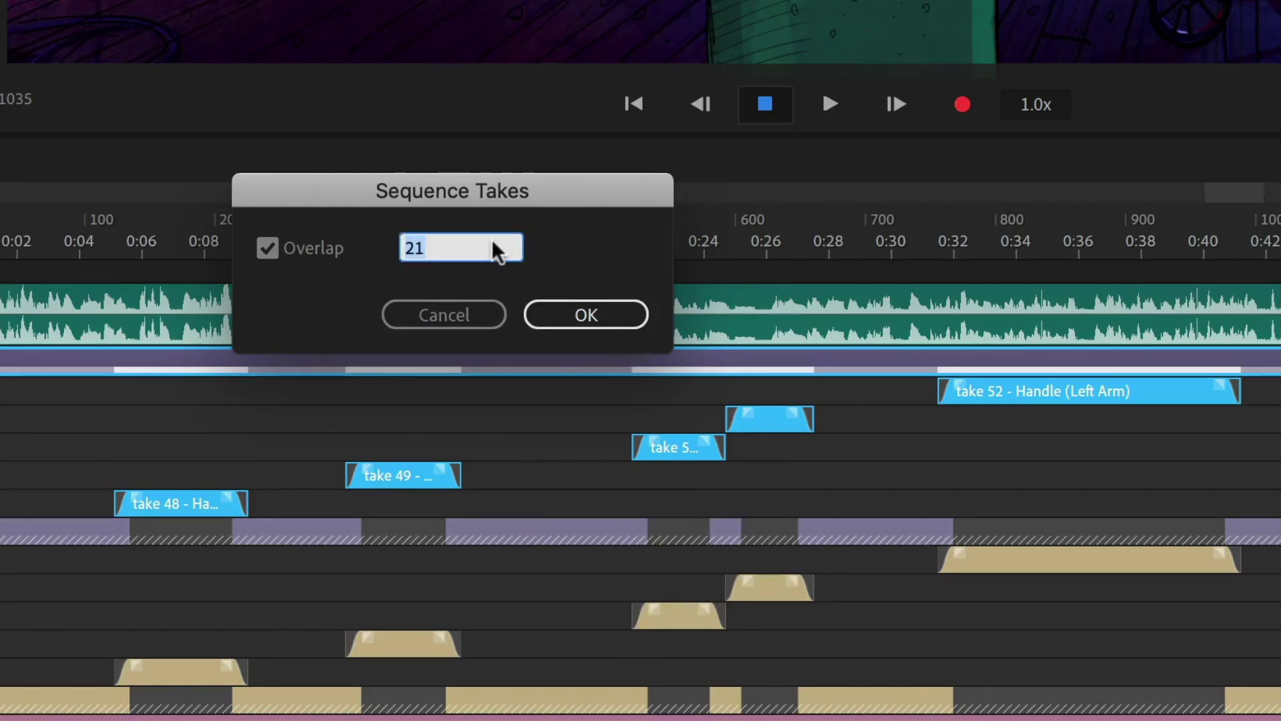
pyautogui.write('8')
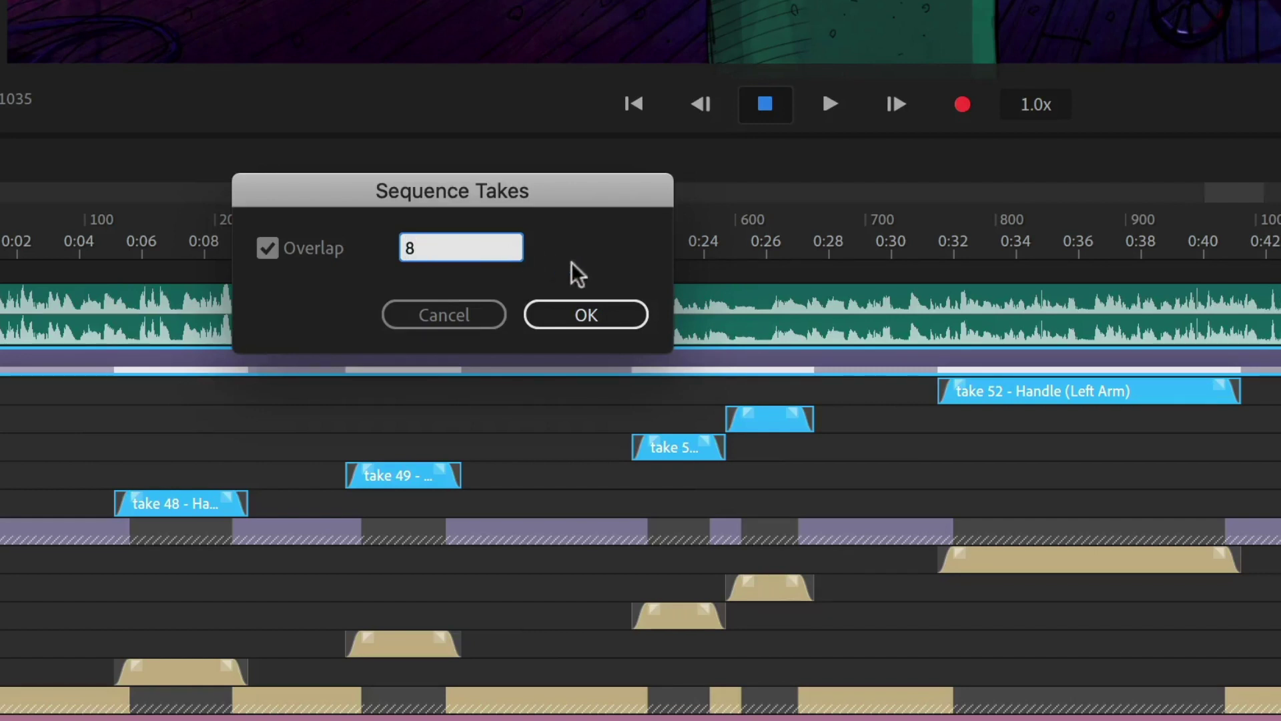
pyautogui.click(614, 319)
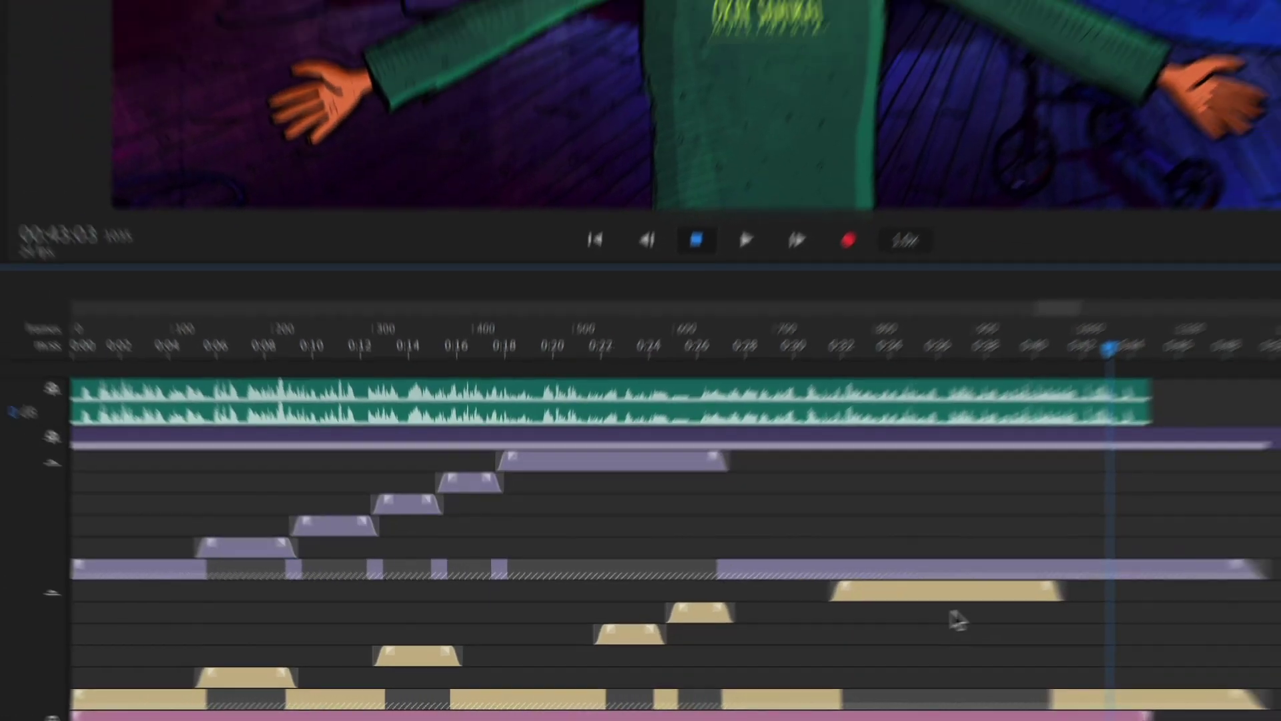
pyautogui.click(1087, 559)
# Select all Right Arm takes, sequence them with no overlap, and deselect.
pyautogui.keyDown('shift'); pyautogui.click(596, 649); pyautogui.keyUp('shift')
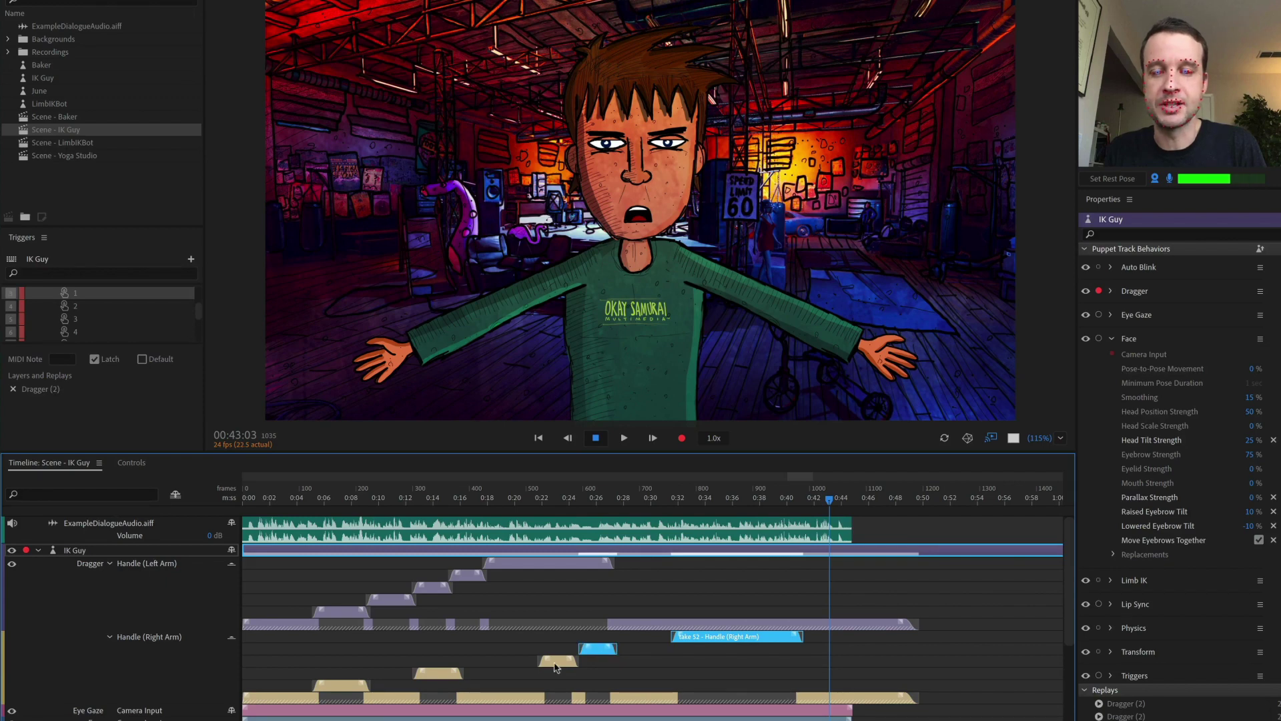
pyautogui.keyDown('shift'); pyautogui.click(558, 660); pyautogui.keyUp('shift')
pyautogui.keyDown('shift'); pyautogui.click(438, 673); pyautogui.keyUp('shift')
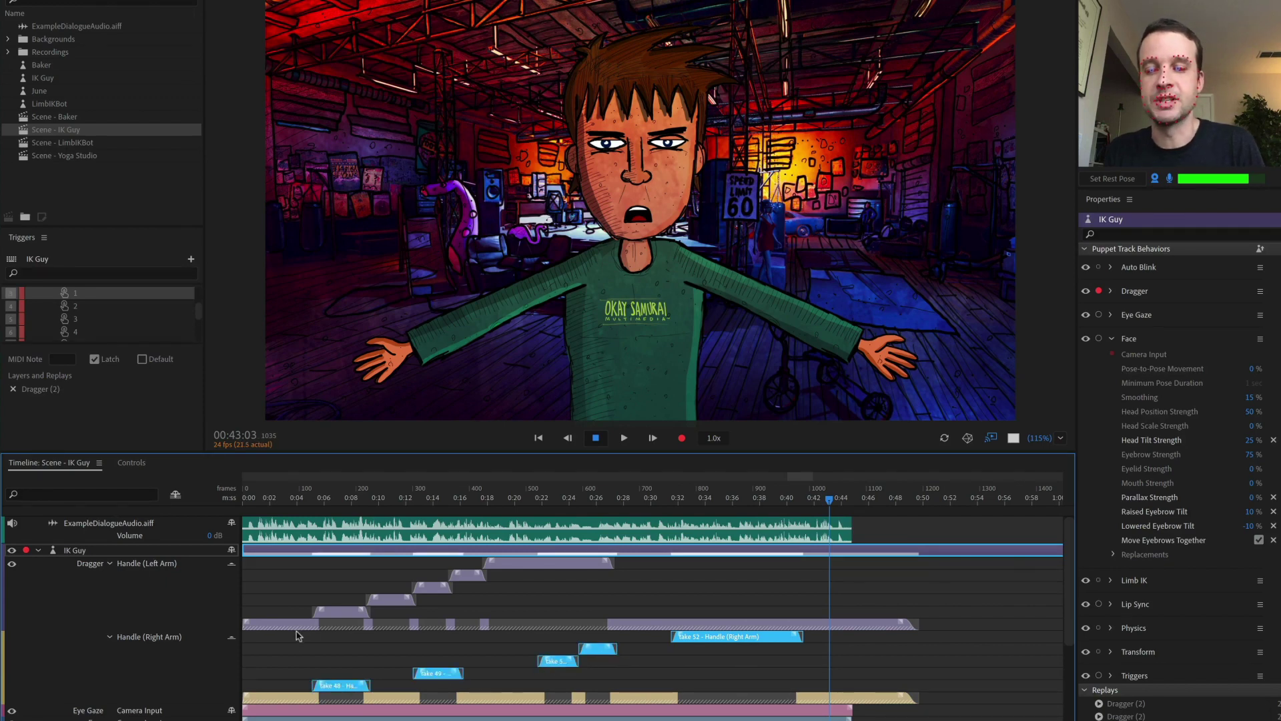
pyautogui.moveTo(291, 639); pyautogui.dragTo(804, 693)
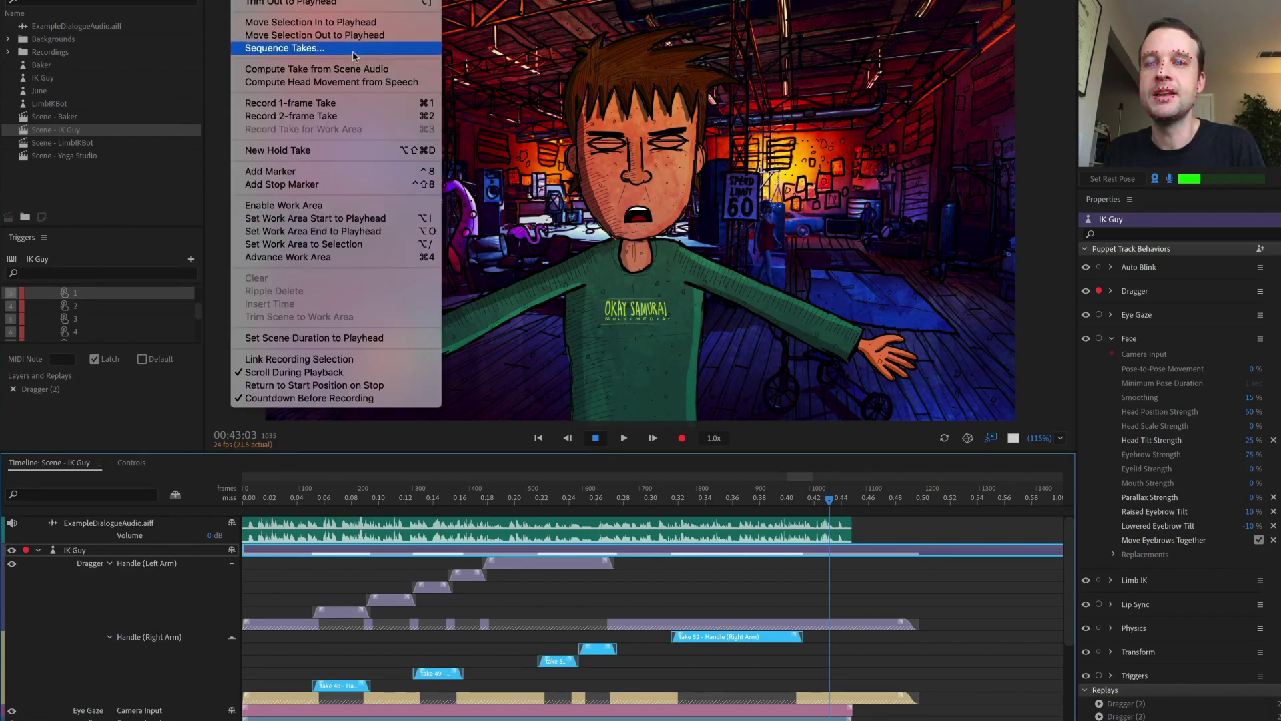
pyautogui.click(287, 48)
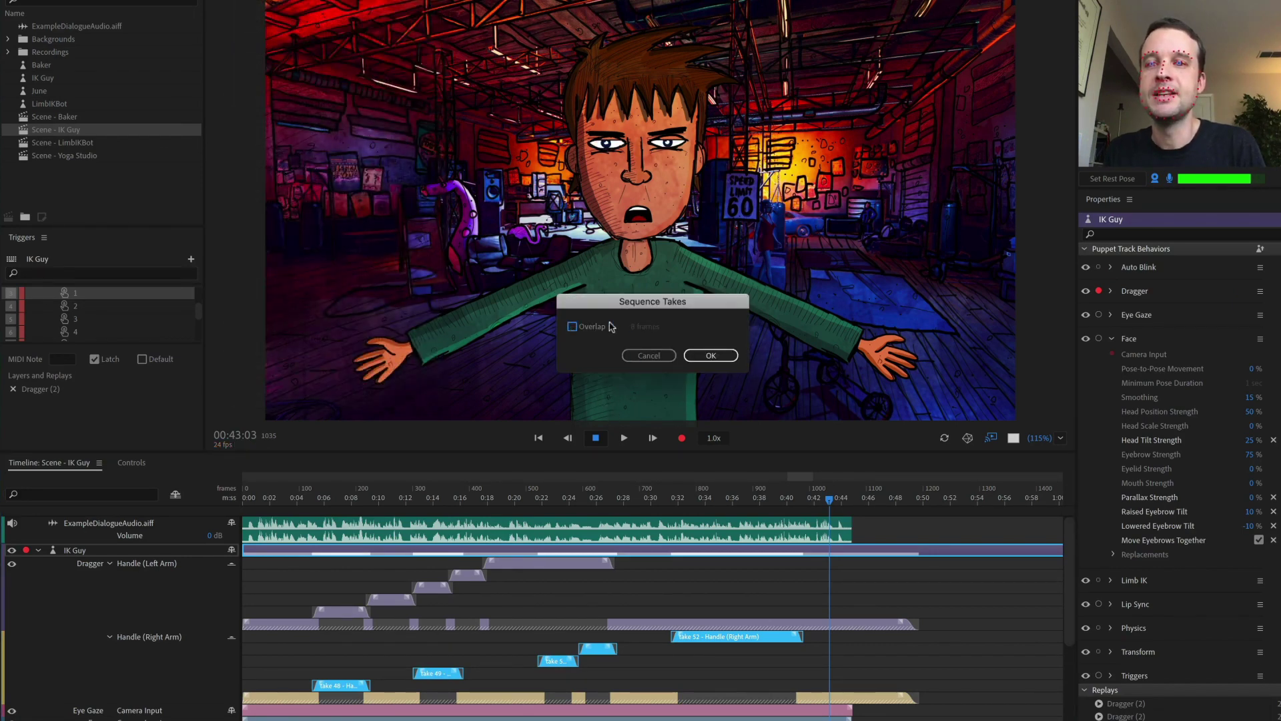
pyautogui.click(712, 356)
pyautogui.click(406, 657)
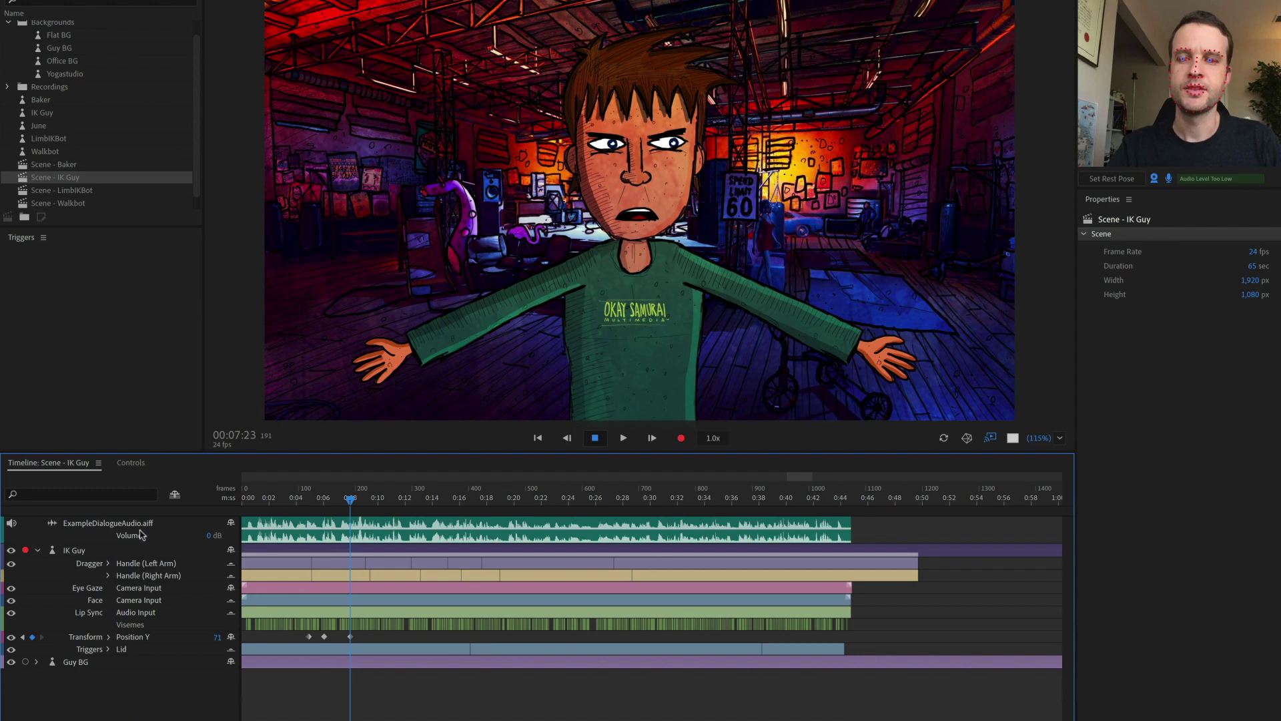
pyautogui.click(77, 494)
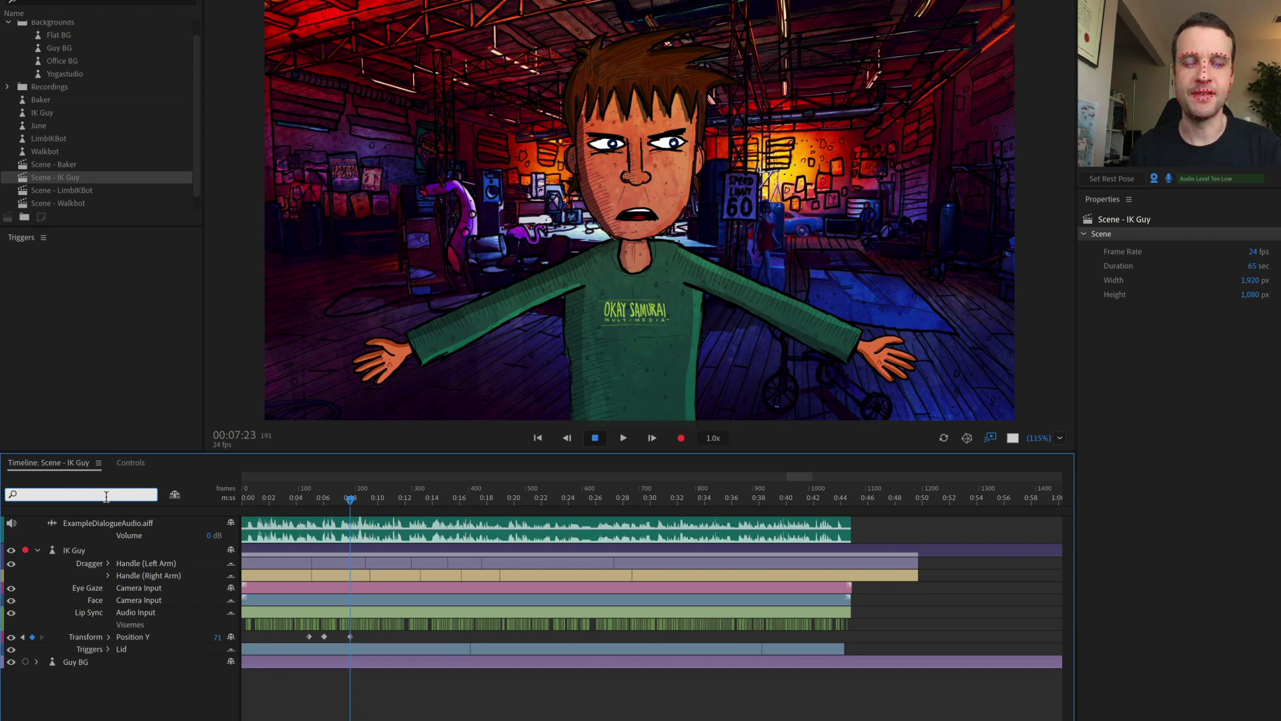
pyautogui.write('kind')
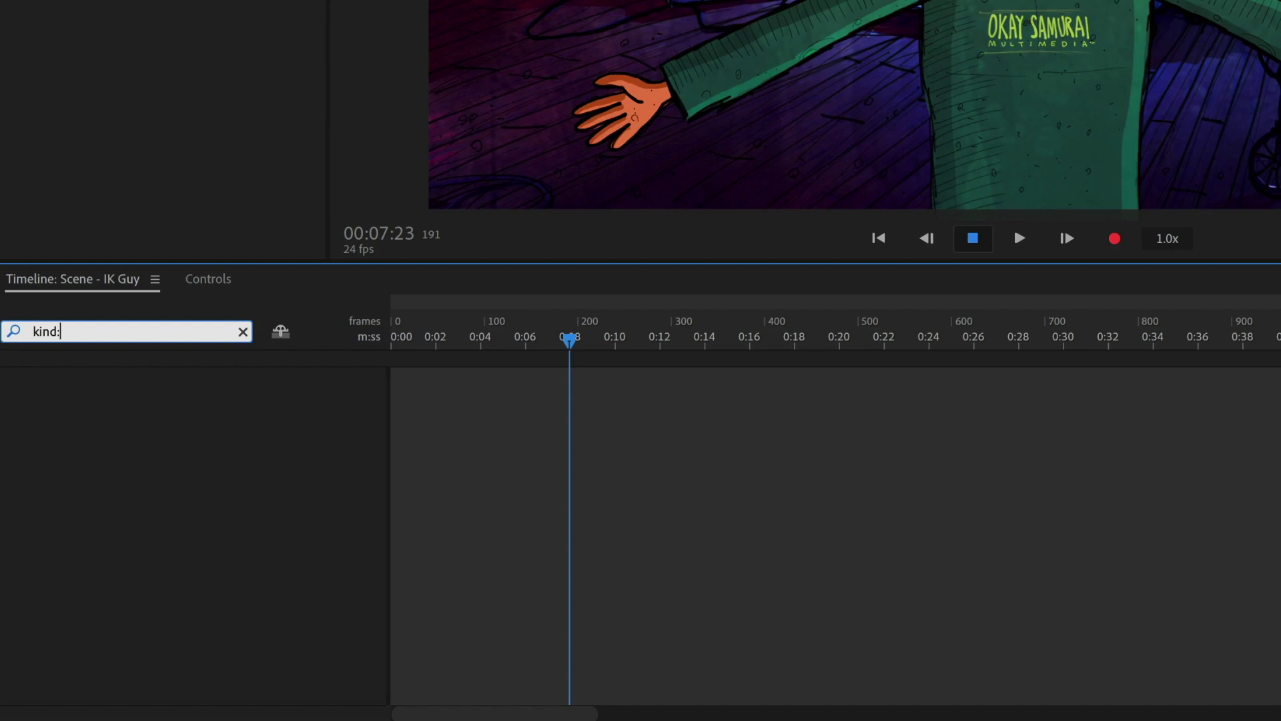
pyautogui.write(':keyframe')
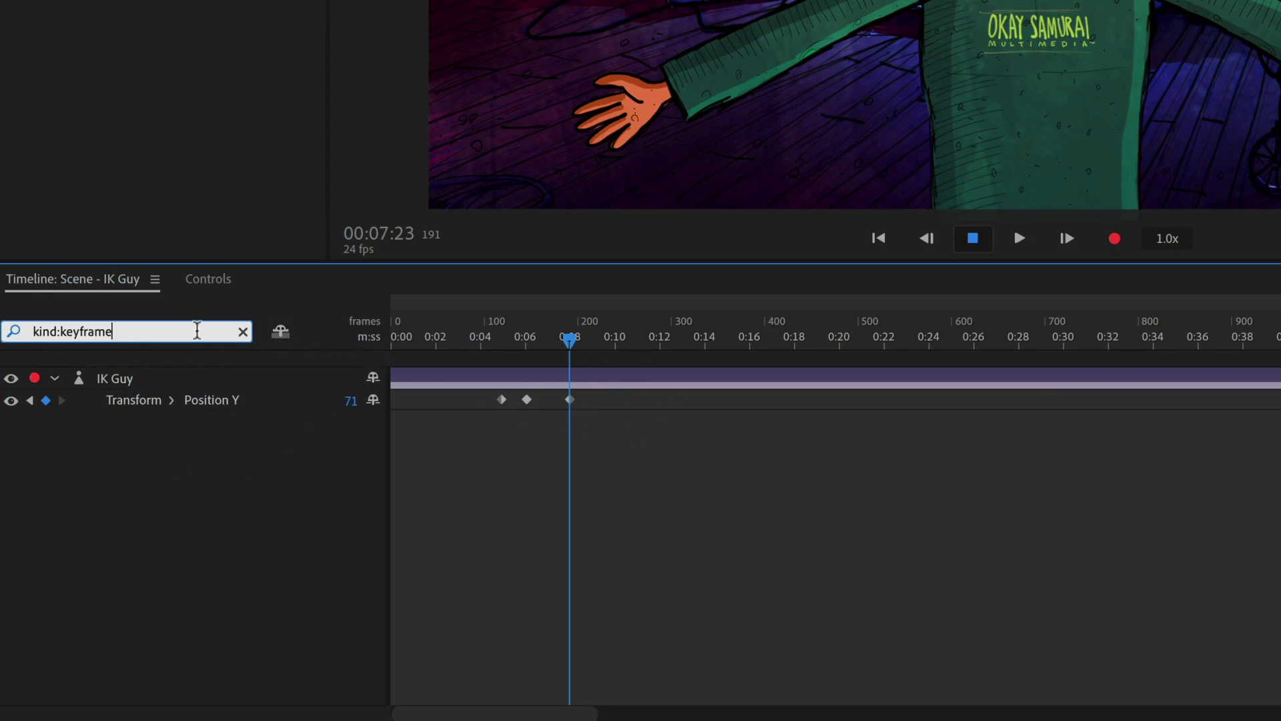
pyautogui.press('BackSpace')
pyautogui.press('BackSpace')
pyautogui.press('BackSpace')
pyautogui.press('BackSpace')
pyautogui.press('BackSpace')
pyautogui.press('BackSpace')
pyautogui.press('BackSpace')
pyautogui.press('BackSpace')
pyautogui.write('audio')
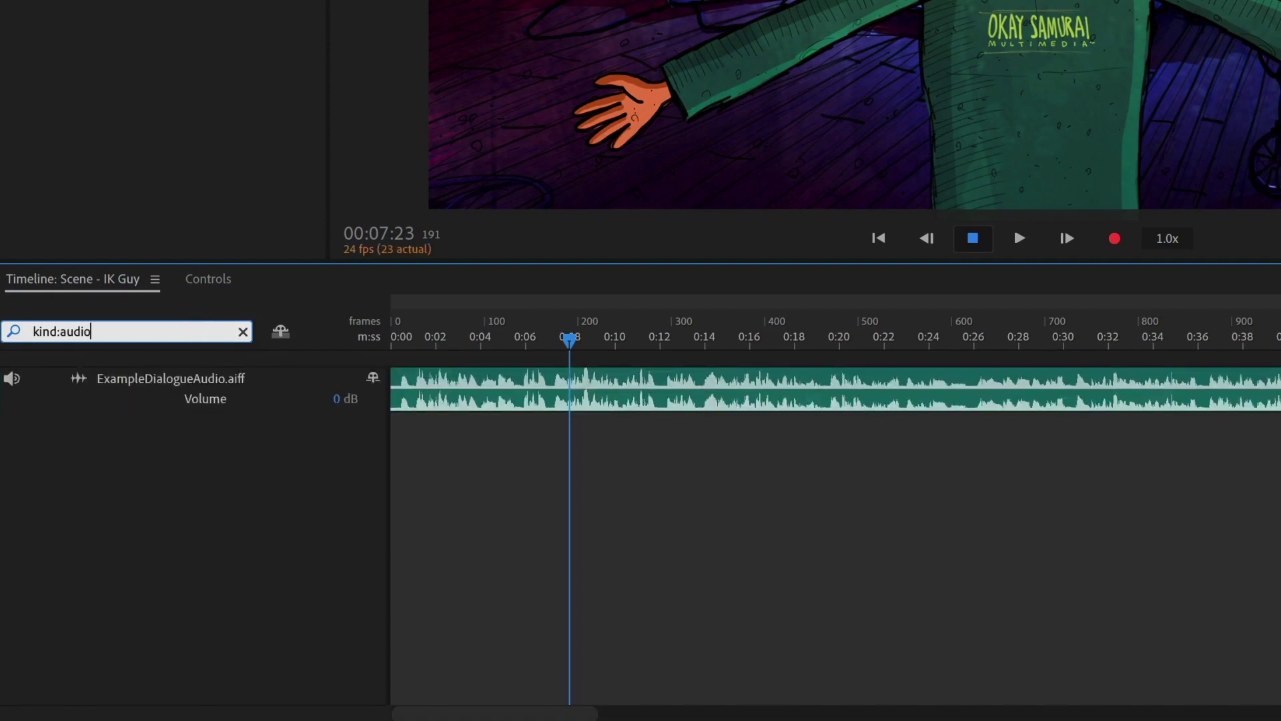
pyautogui.press('BackSpace')
pyautogui.press('BackSpace')
pyautogui.press('BackSpace')
pyautogui.press('BackSpace')
pyautogui.press('BackSpace')
pyautogui.write('puppet')
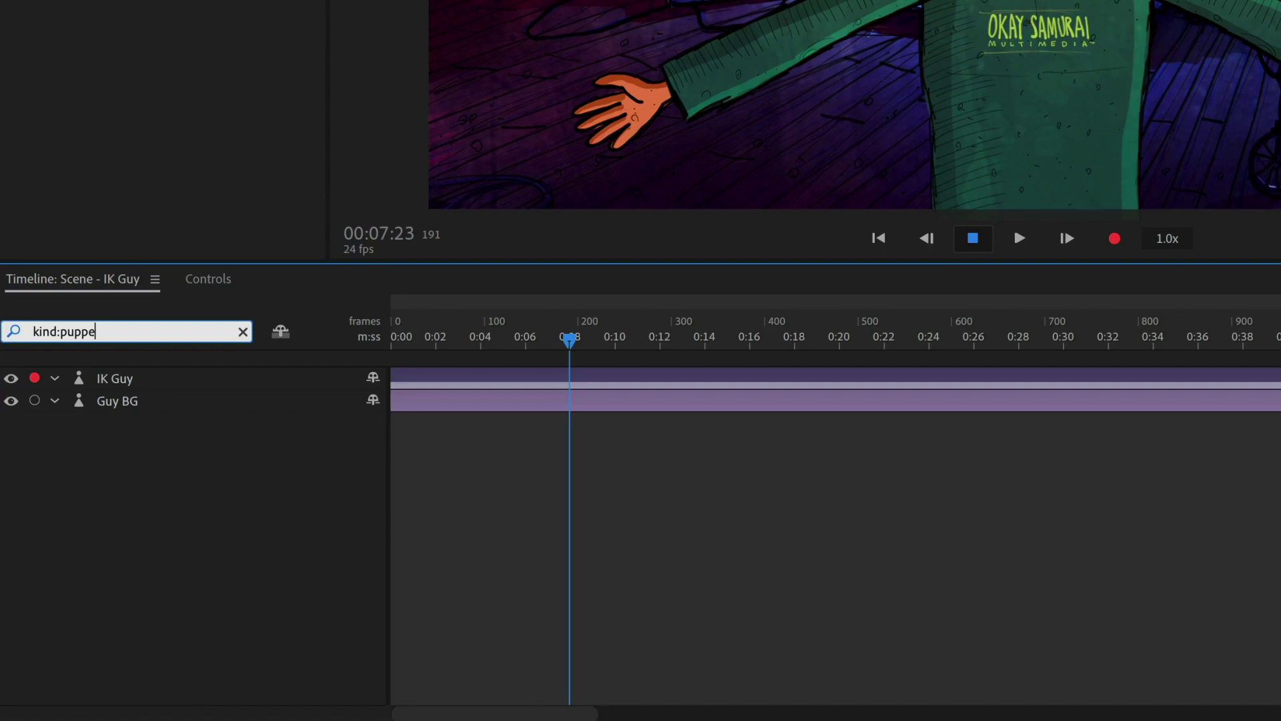
pyautogui.press('BackSpace')
pyautogui.press('BackSpace')
pyautogui.press('BackSpace')
pyautogui.press('BackSpace')
pyautogui.press('BackSpace')
pyautogui.write('take')
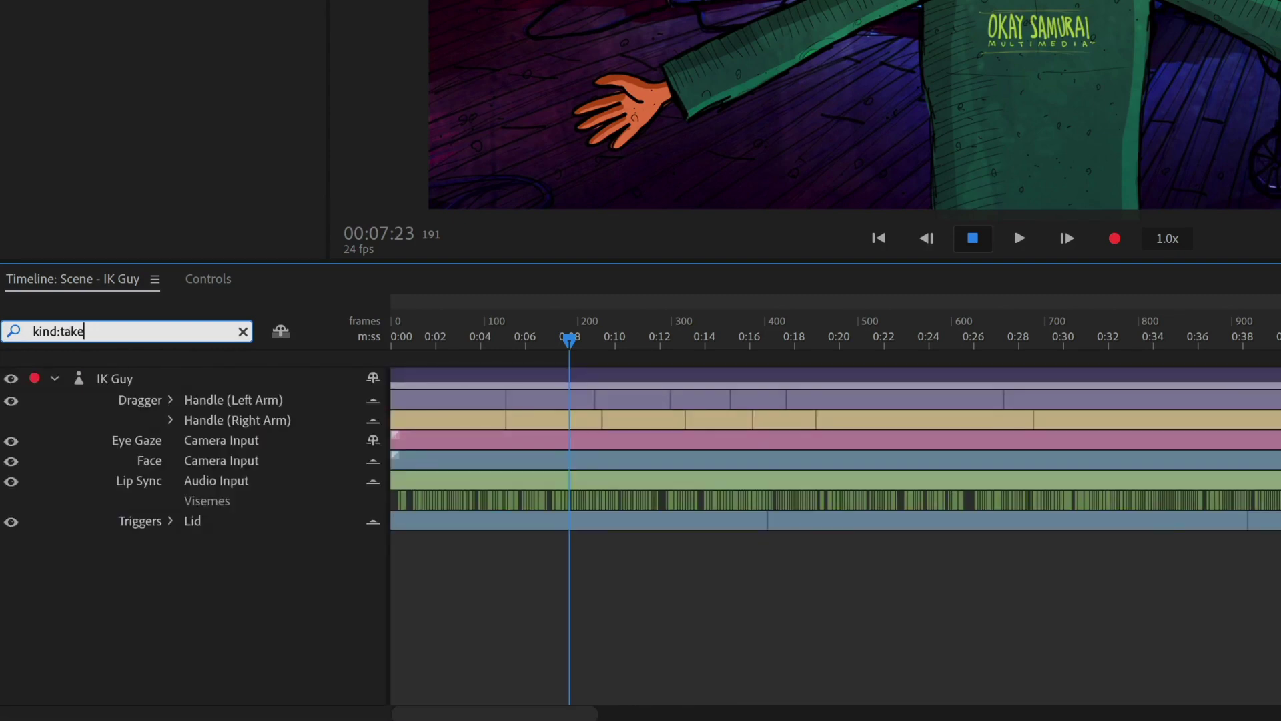
pyautogui.write('s')
pyautogui.press('BackSpace')
pyautogui.press('BackSpace')
pyautogui.press('BackSpace')
pyautogui.press('BackSpace')
pyautogui.press('BackSpace')
pyautogui.press('BackSpace')
pyautogui.press('BackSpace')
pyautogui.press('BackSpace')
pyautogui.press('BackSpace')
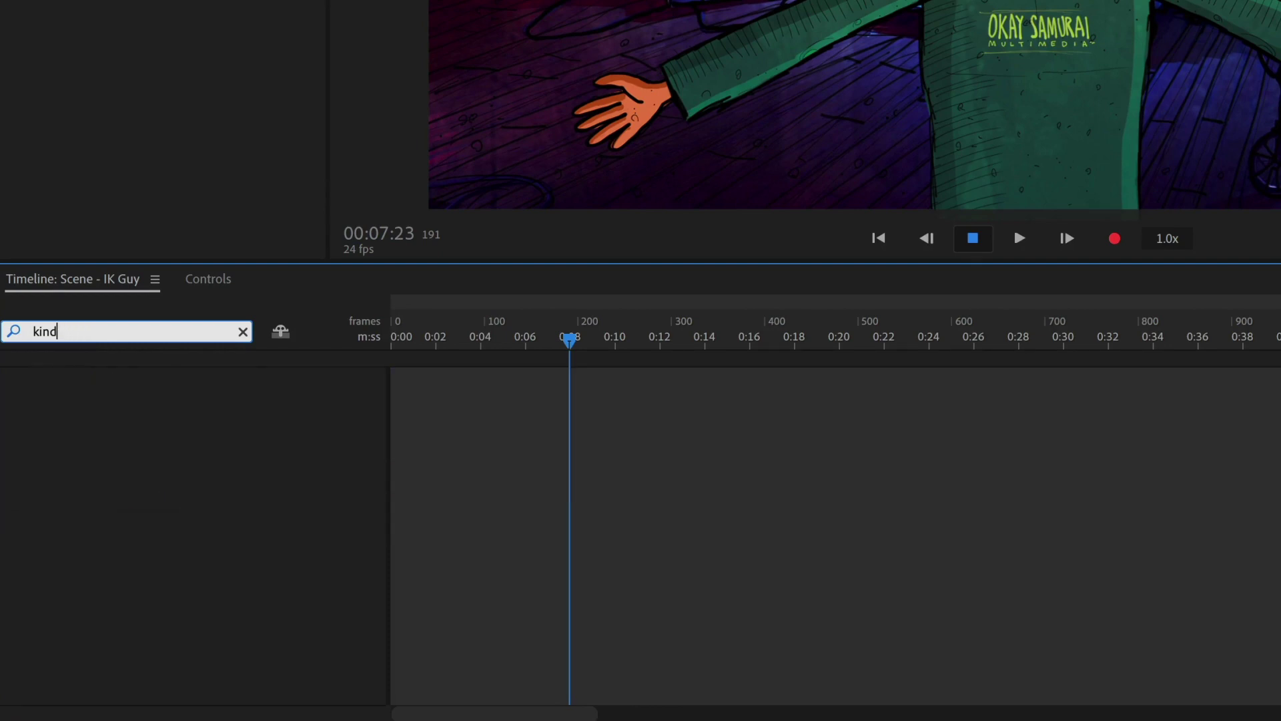
pyautogui.press('BackSpace')
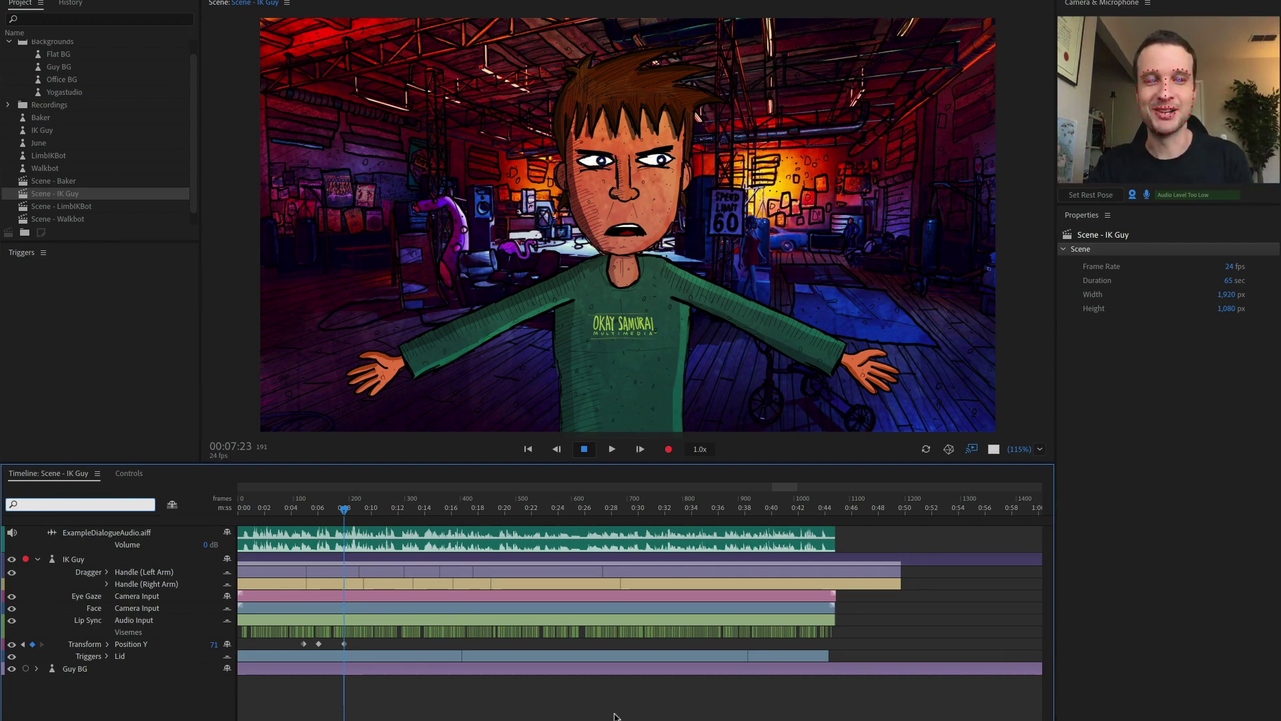
# Filter the timeline with armed:true and arm IK Guy's Eye Gaze behavior.
pyautogui.write('armed')
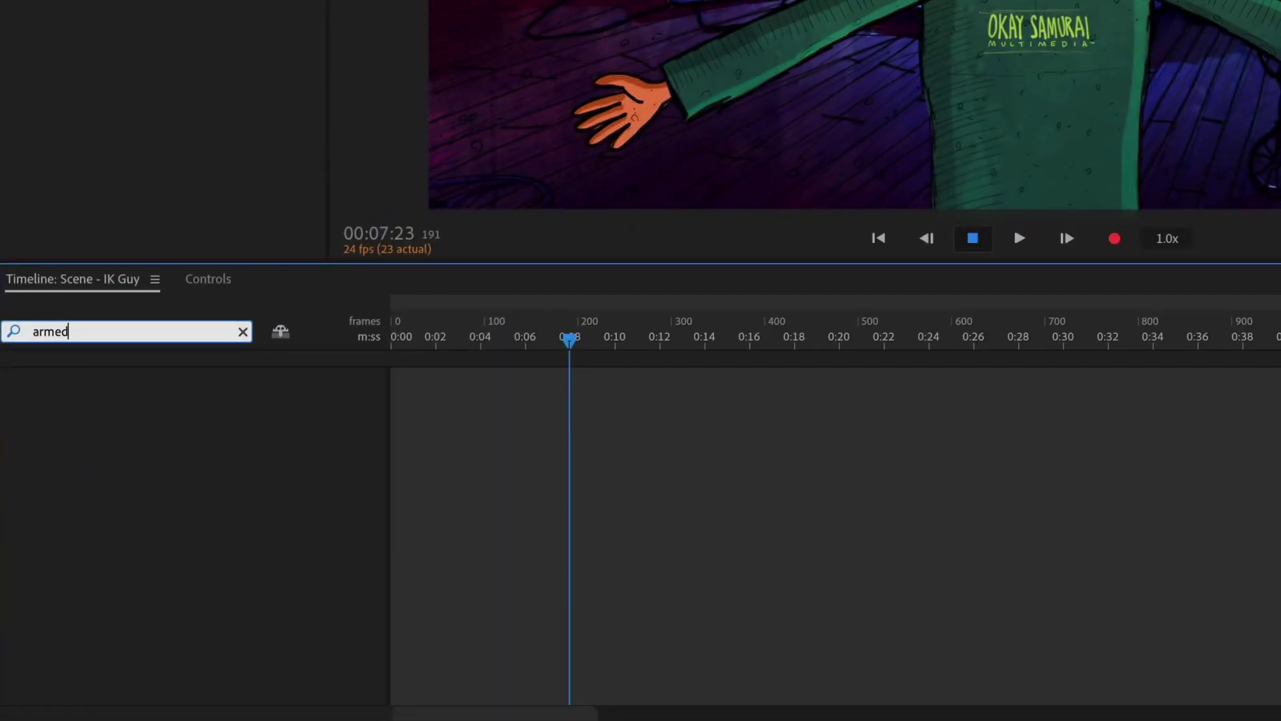
pyautogui.write(':true')
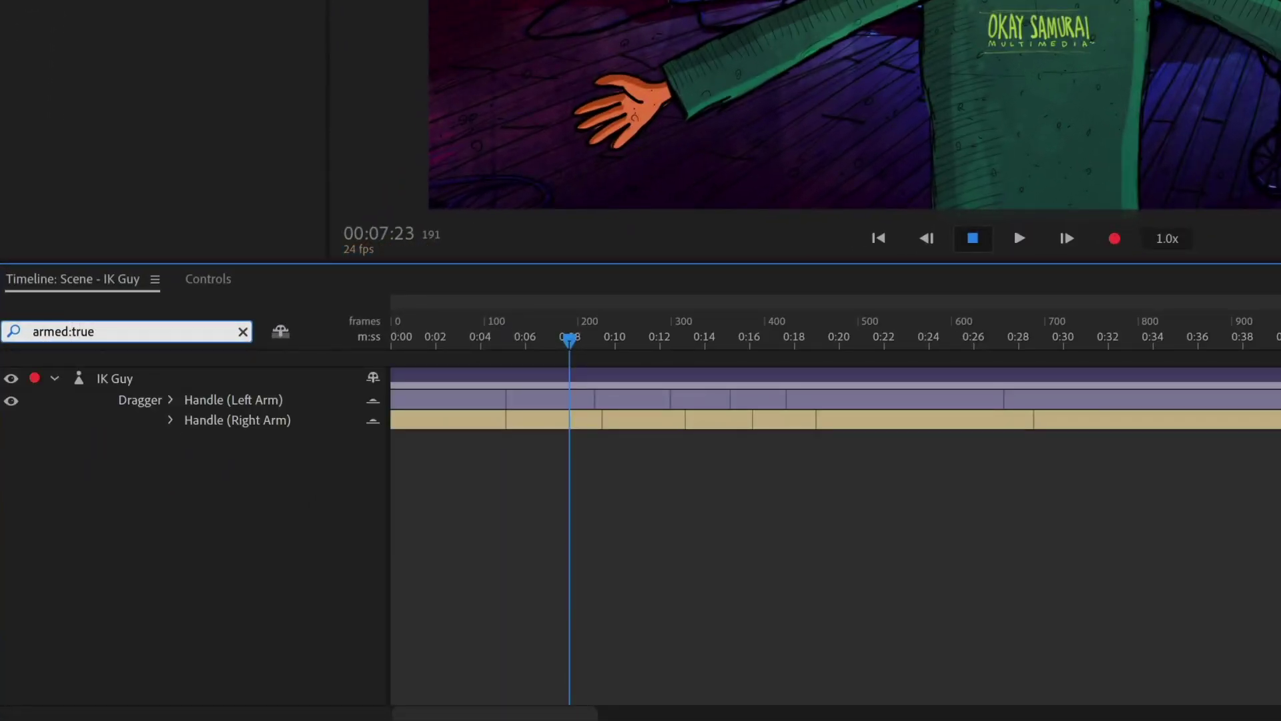
pyautogui.click(313, 379)
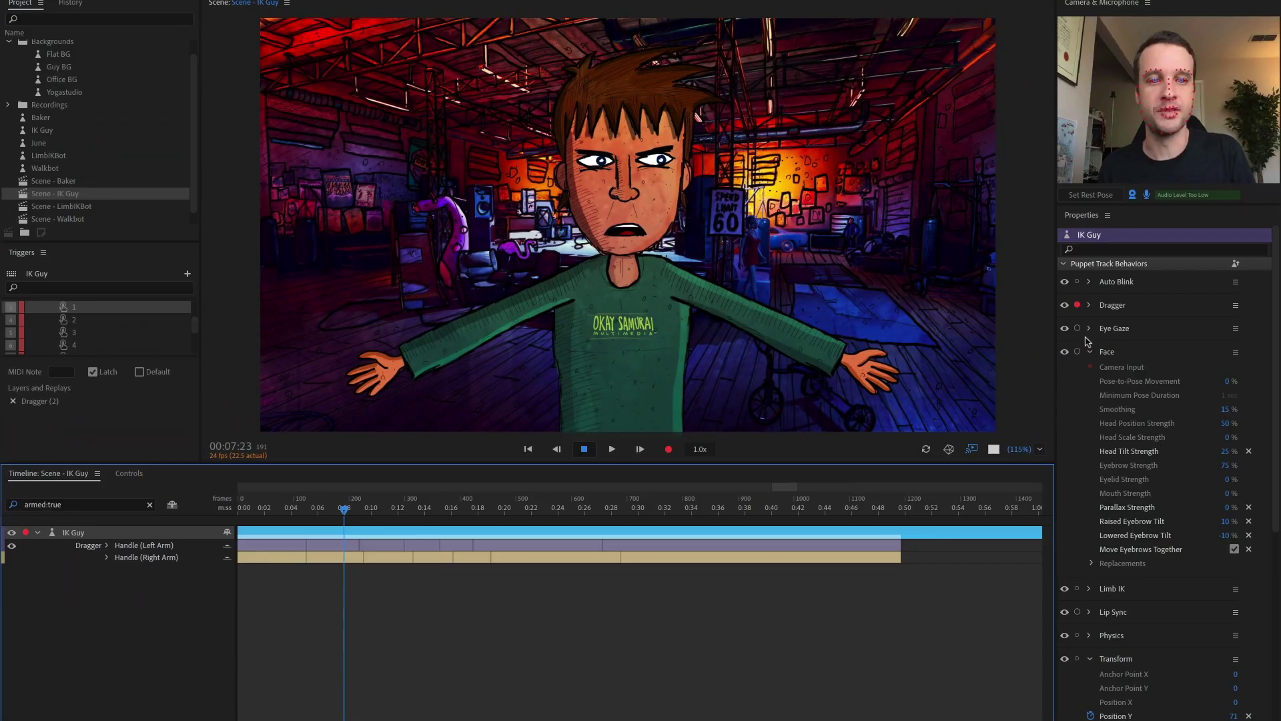
pyautogui.click(1077, 328)
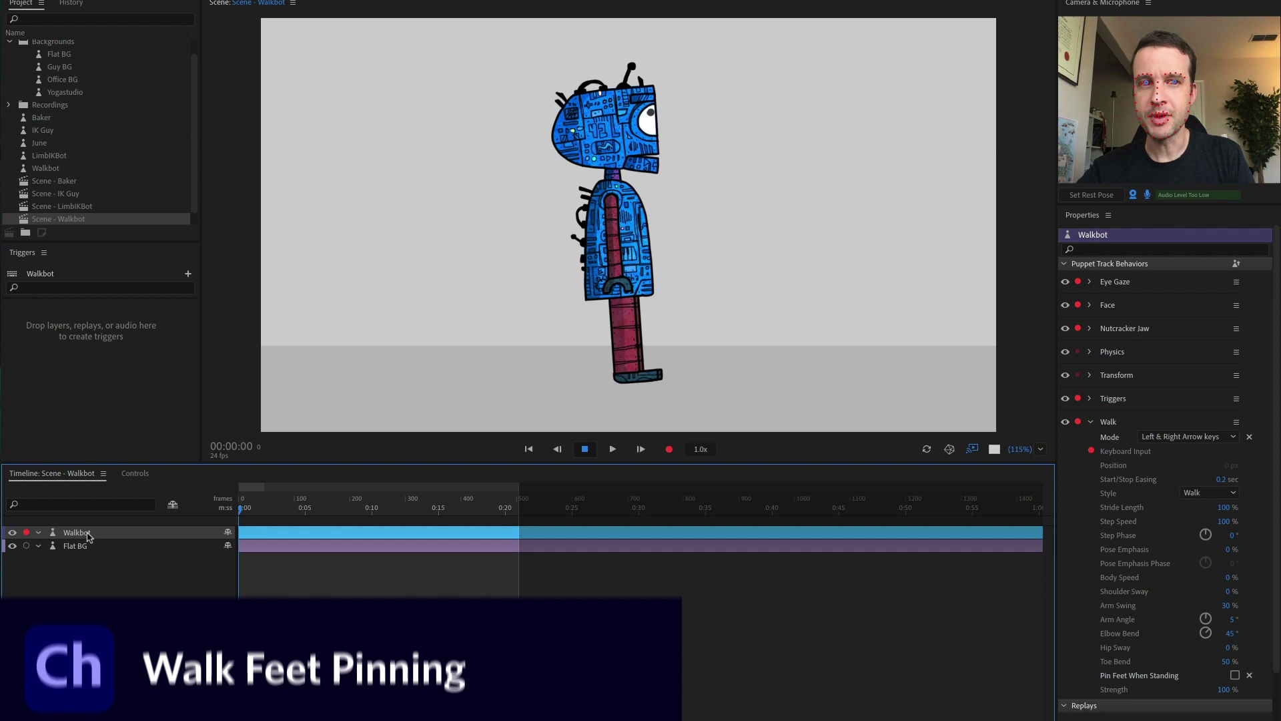
# Test Walkbot's stride by walking it right with the Right Arrow key.
pyautogui.press('Right')
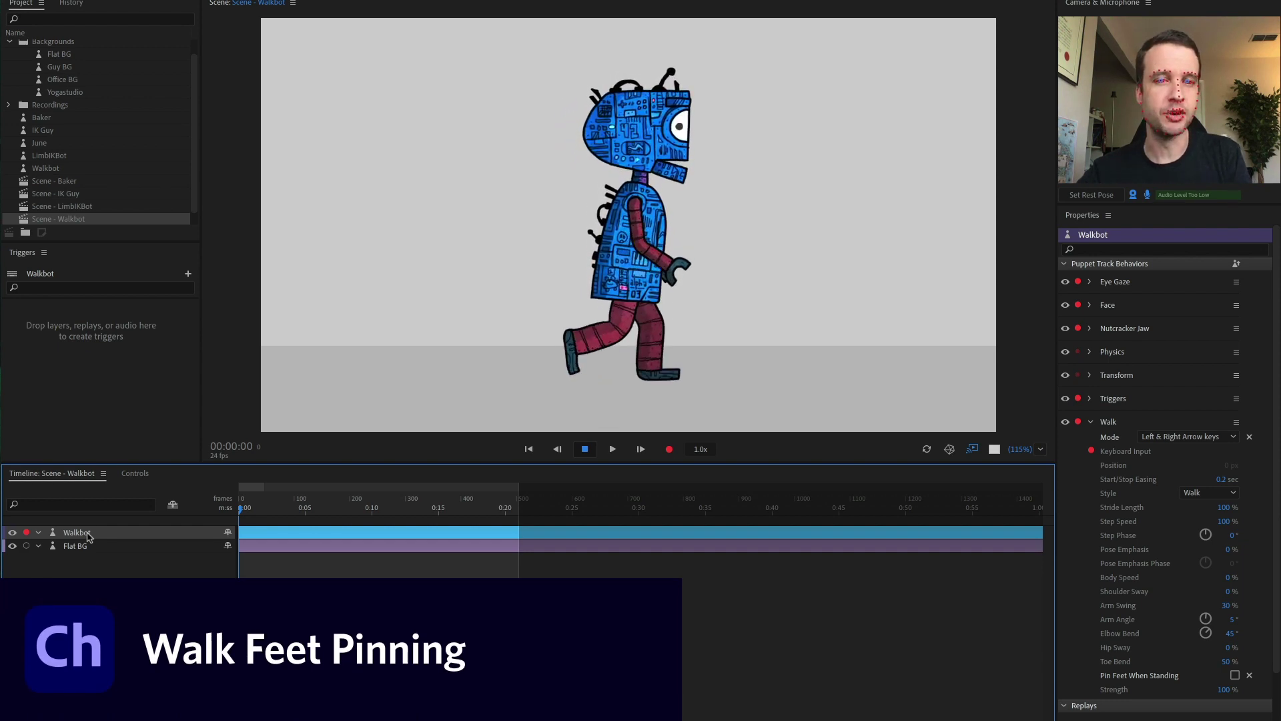
pyautogui.press('Right')
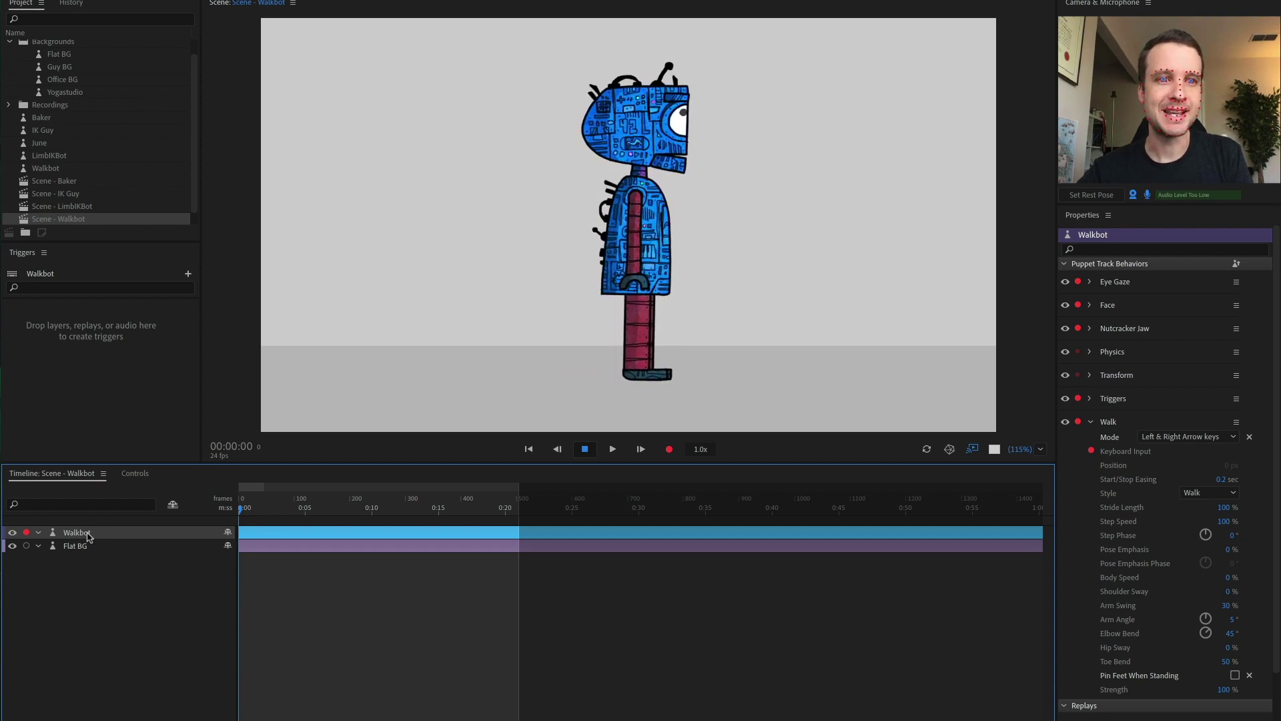
pyautogui.press('Right')
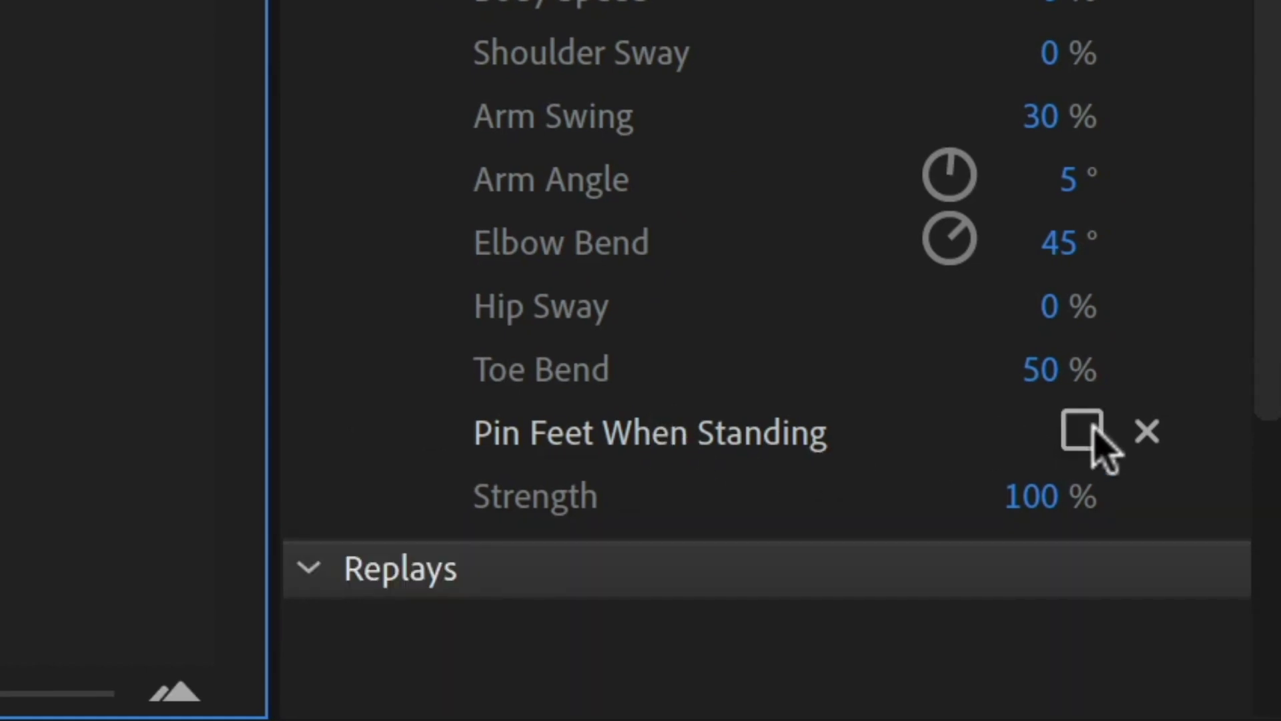
# Enable Pin Feet When Standing and walk Walkbot again to check its feet stay planted.
pyautogui.click(1188, 499)
pyautogui.press('space')
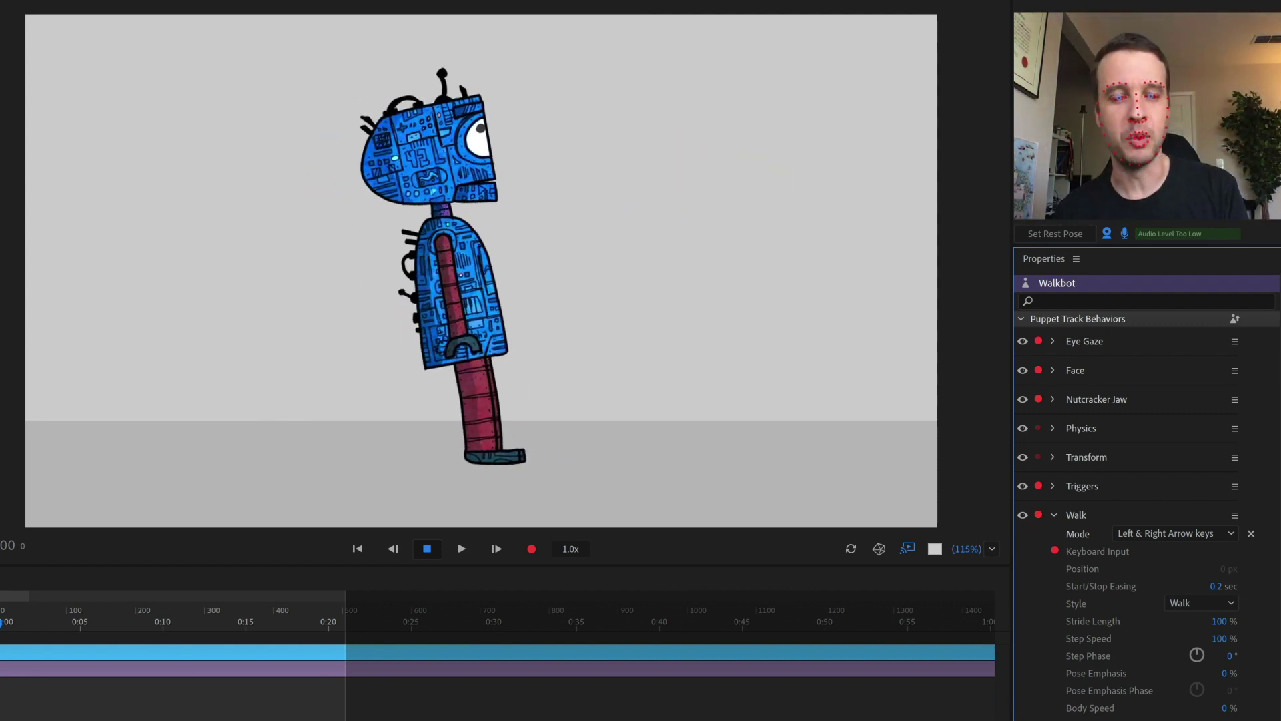
pyautogui.press('Right')
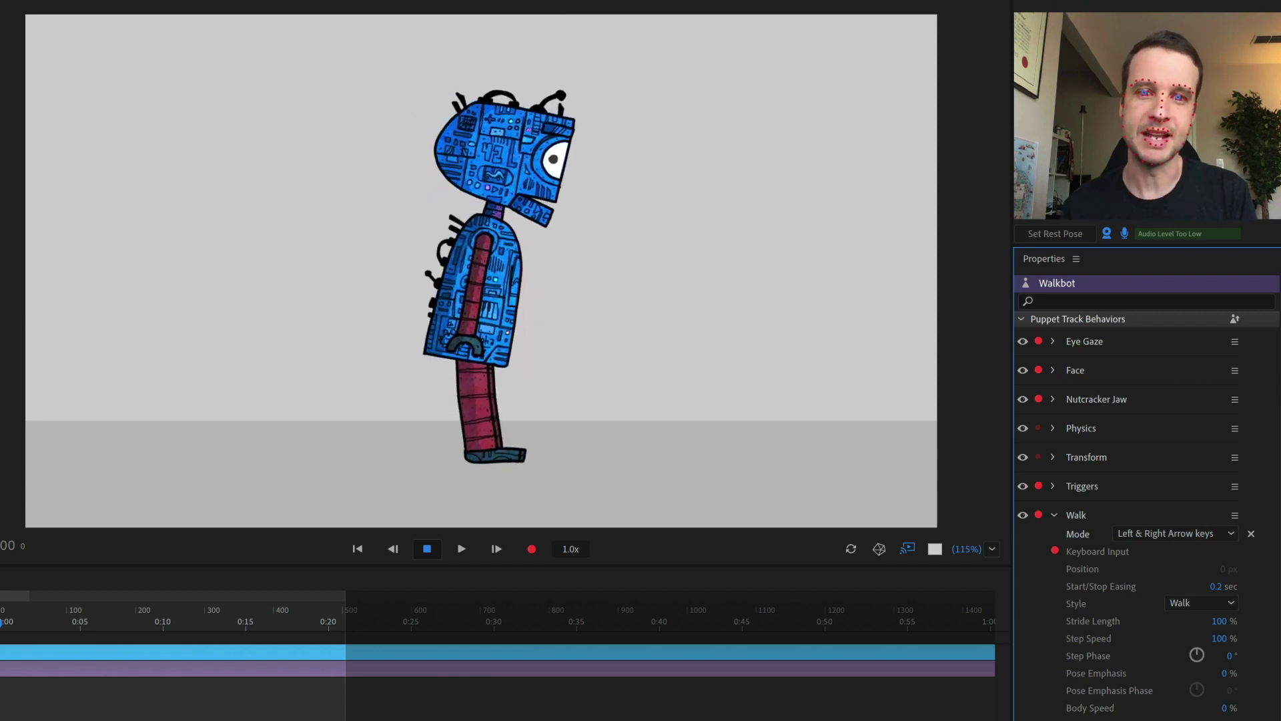
pyautogui.press('Right')
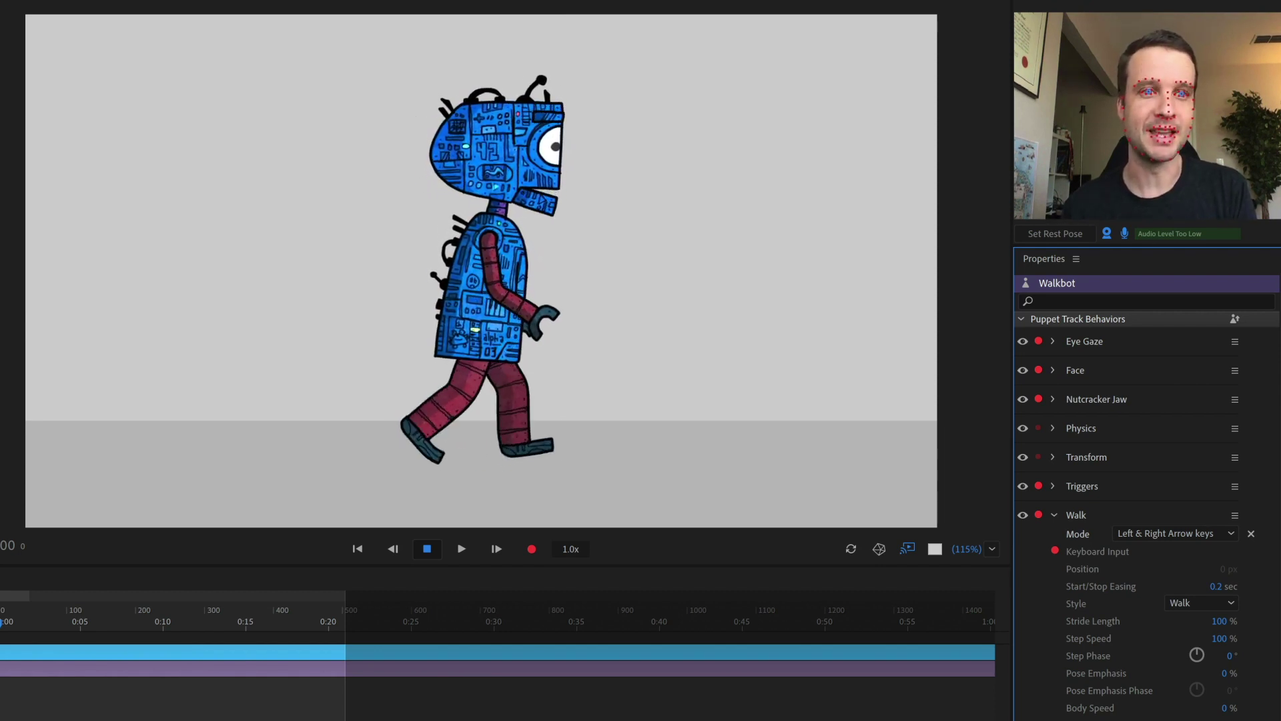